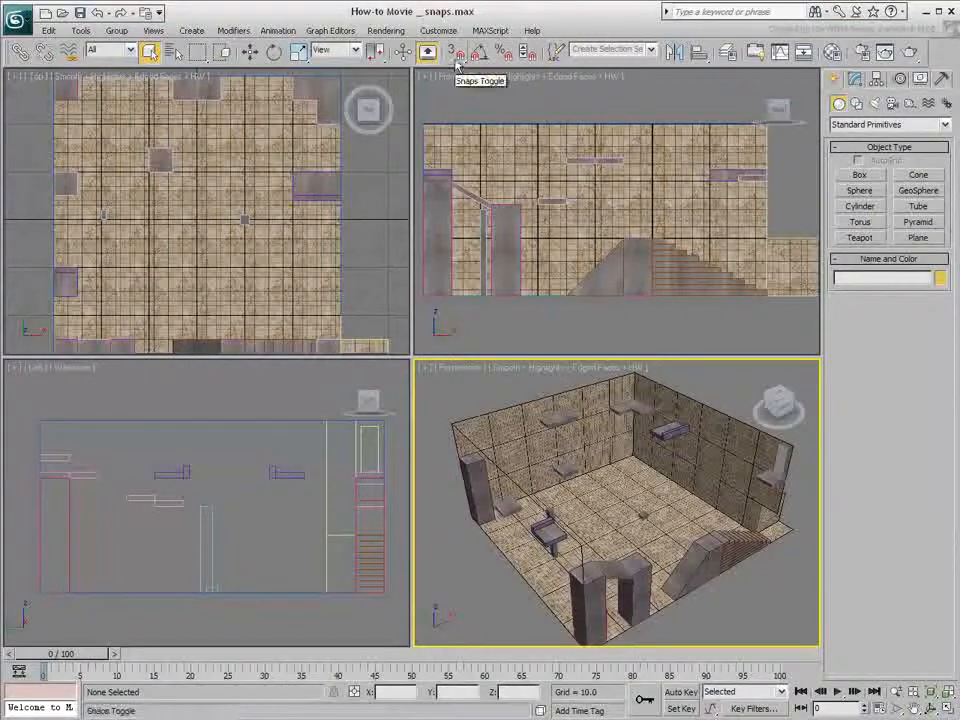
Step: Try the 3D, angle and percent snap toggles, switching each one on and back off
click(455, 55)
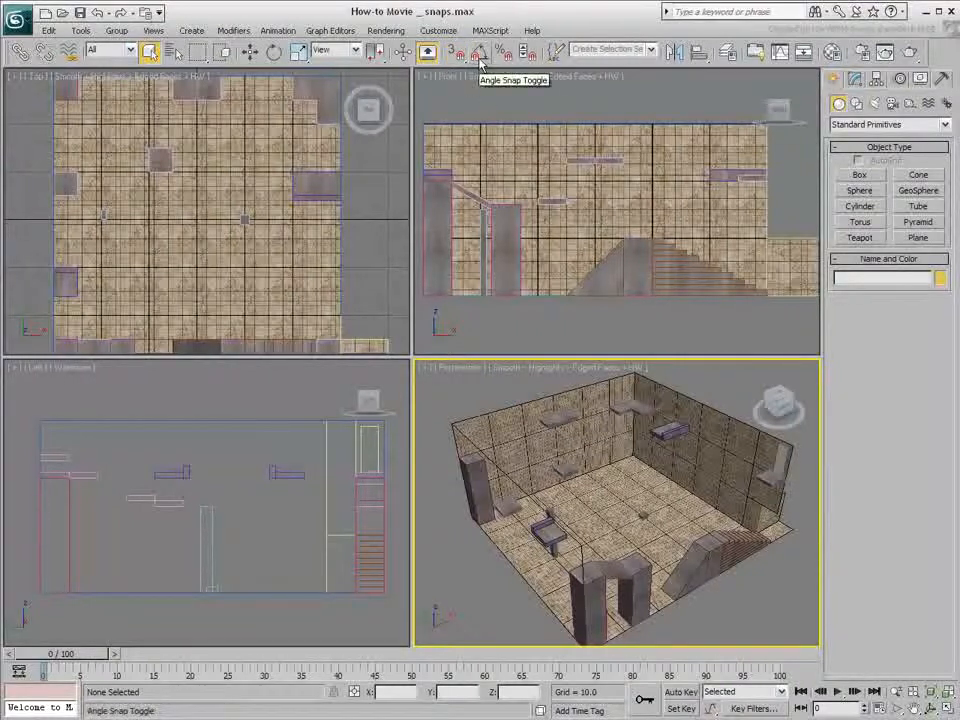
click(481, 55)
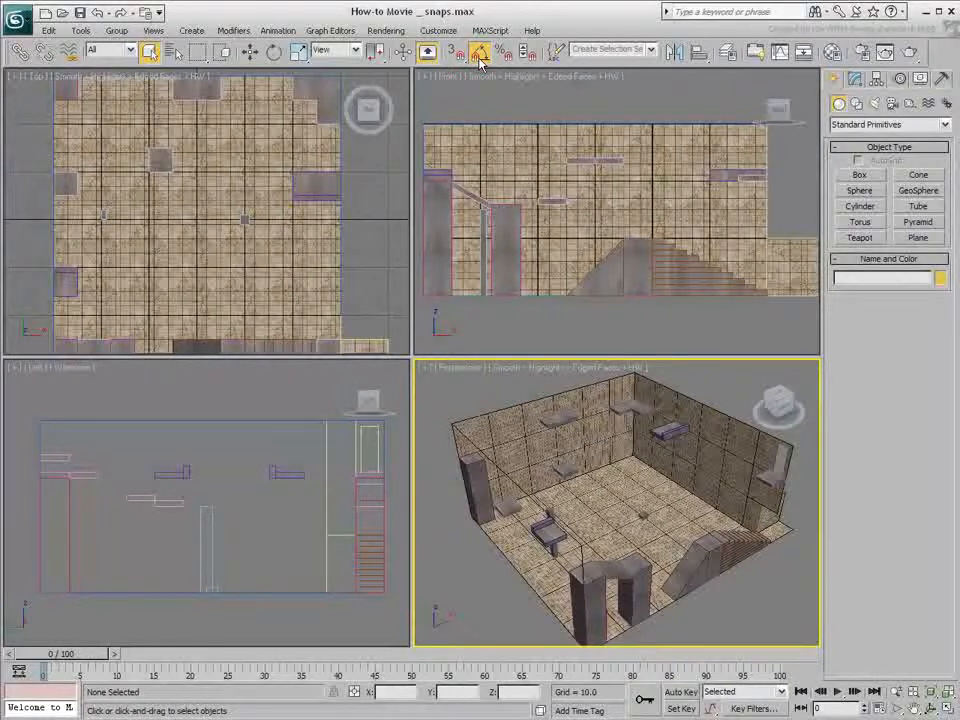
key(a)
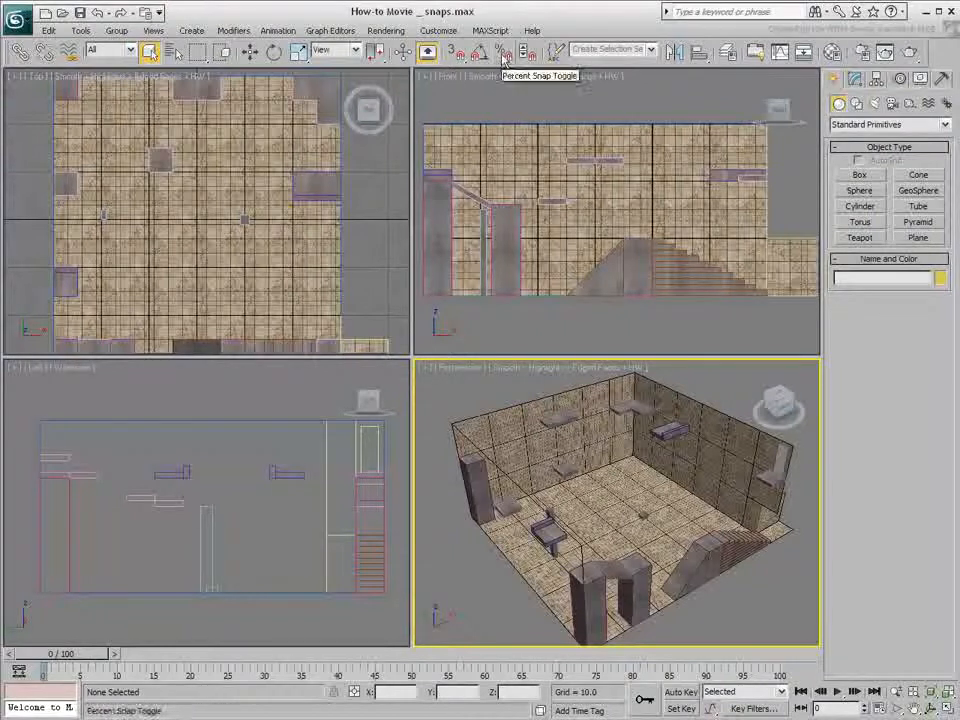
click(503, 55)
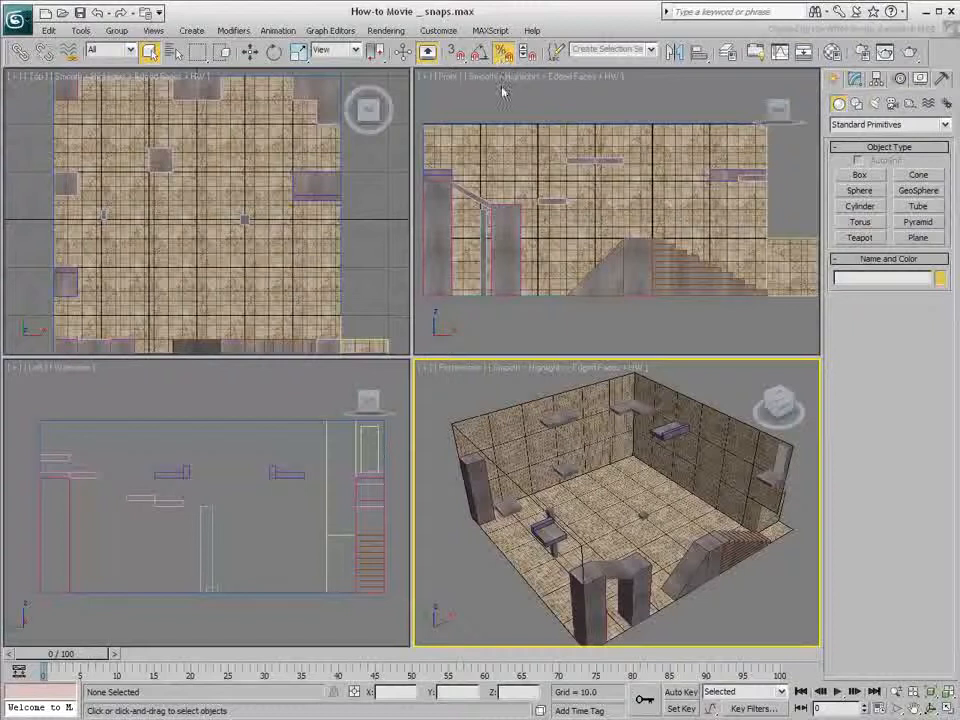
key(ctrl+shift+p)
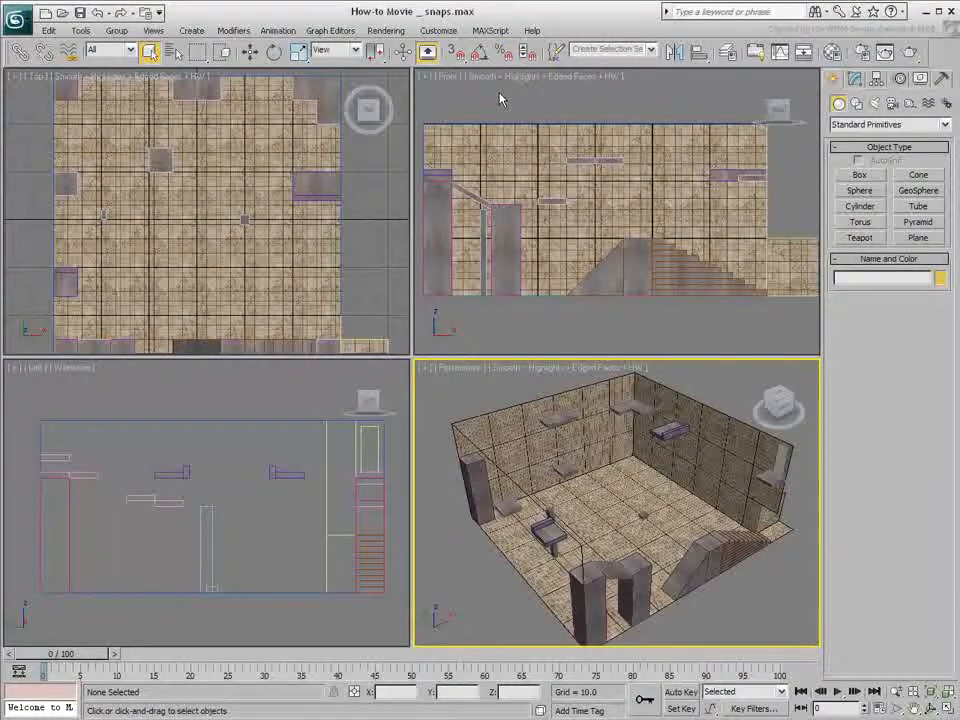
Step: Review the angle and percent snap increments in the Grid and Snap Settings options, and close the settings unchanged
right_click(484, 57)
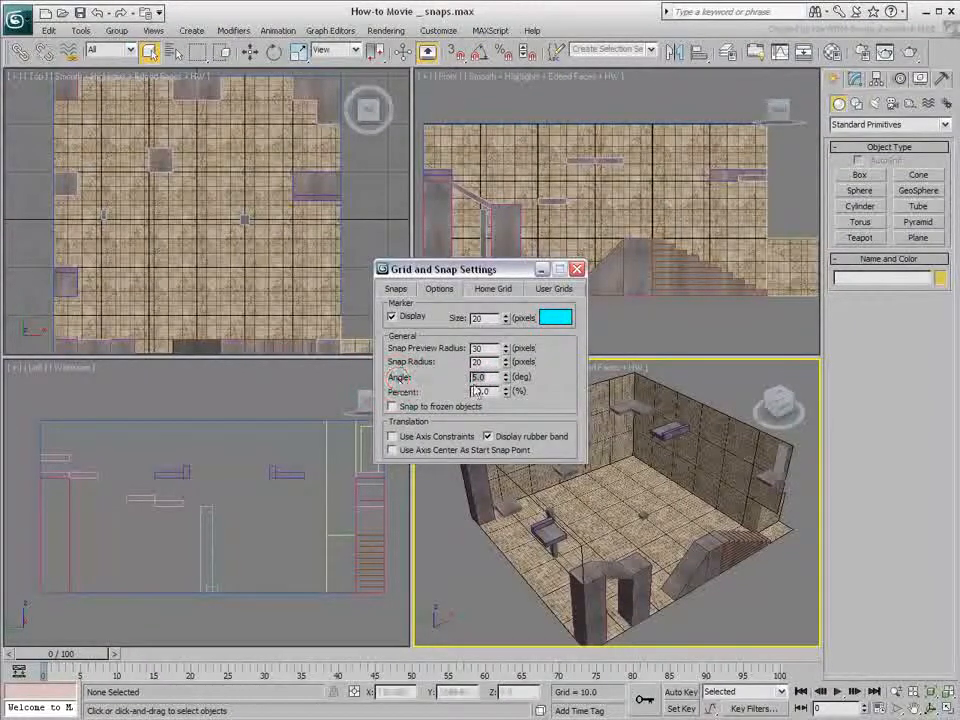
key(Tab)
click(412, 394)
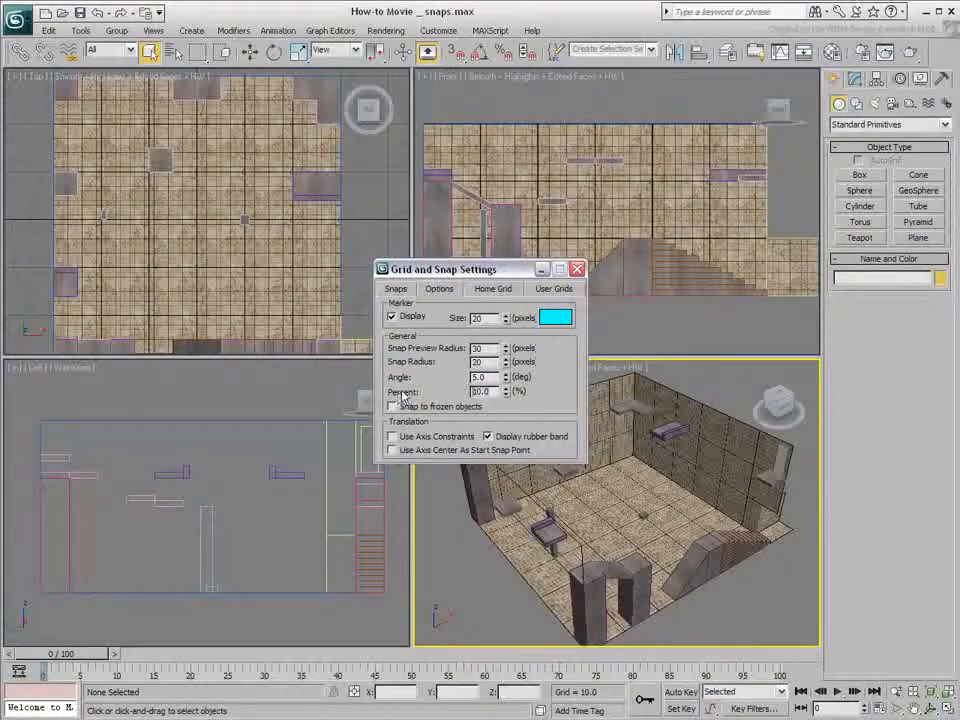
click(576, 269)
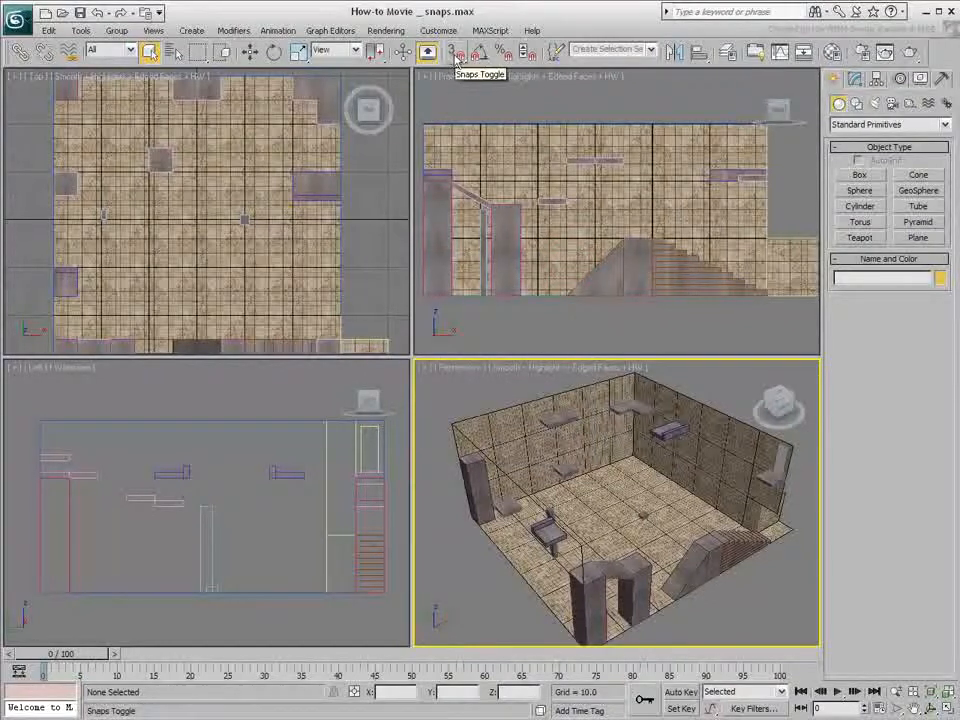
Step: Turn on 3D snapping and display the floating Snaps toolbar
click(456, 56)
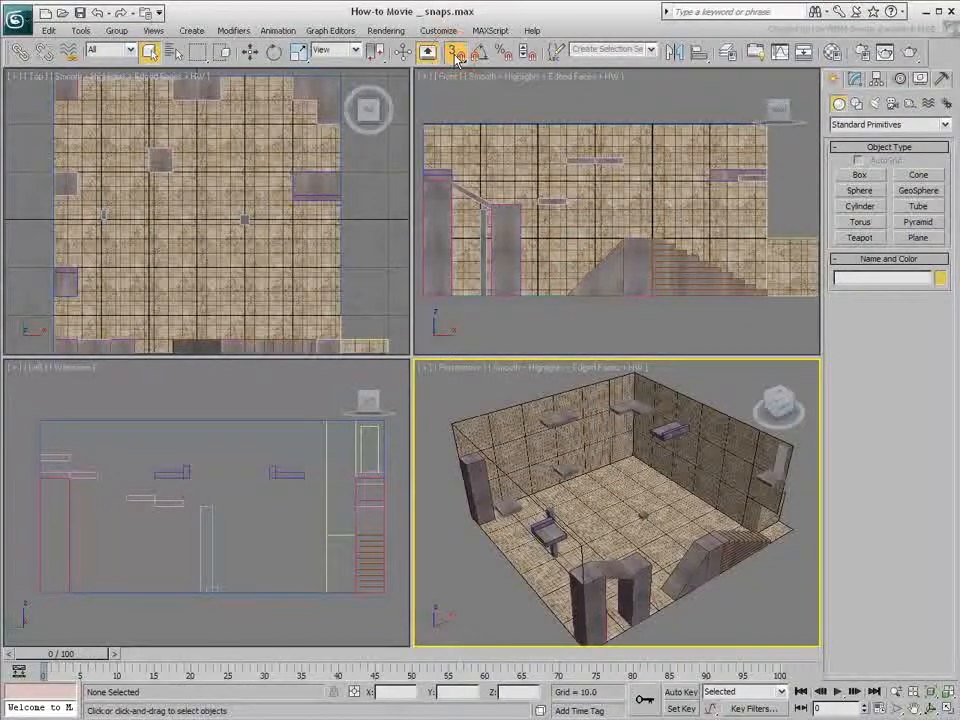
drag(456, 57, 456, 122)
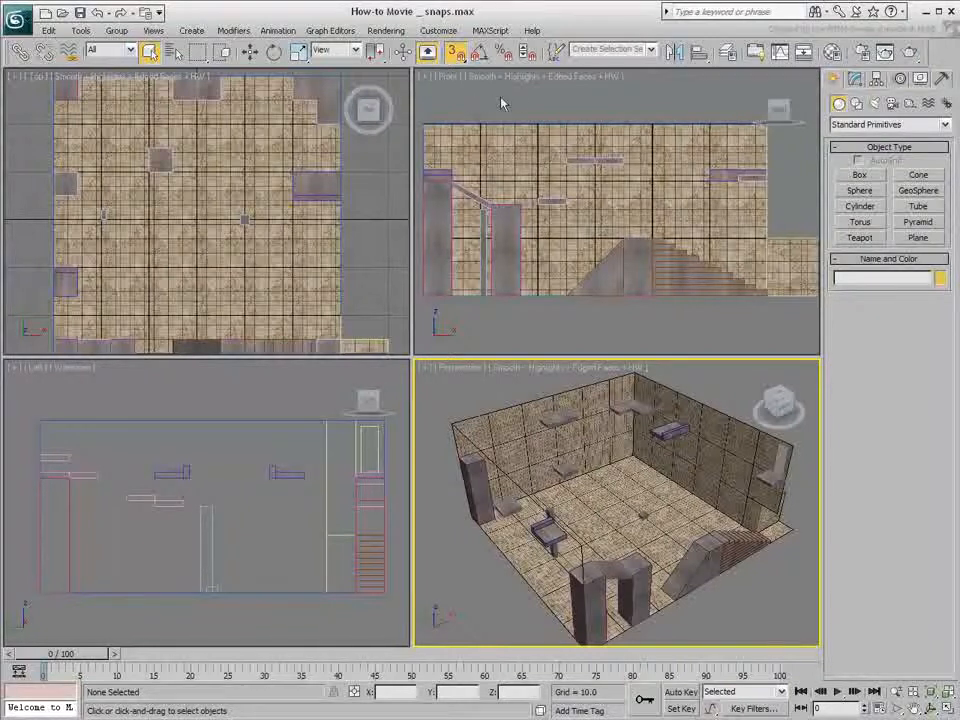
right_click(585, 62)
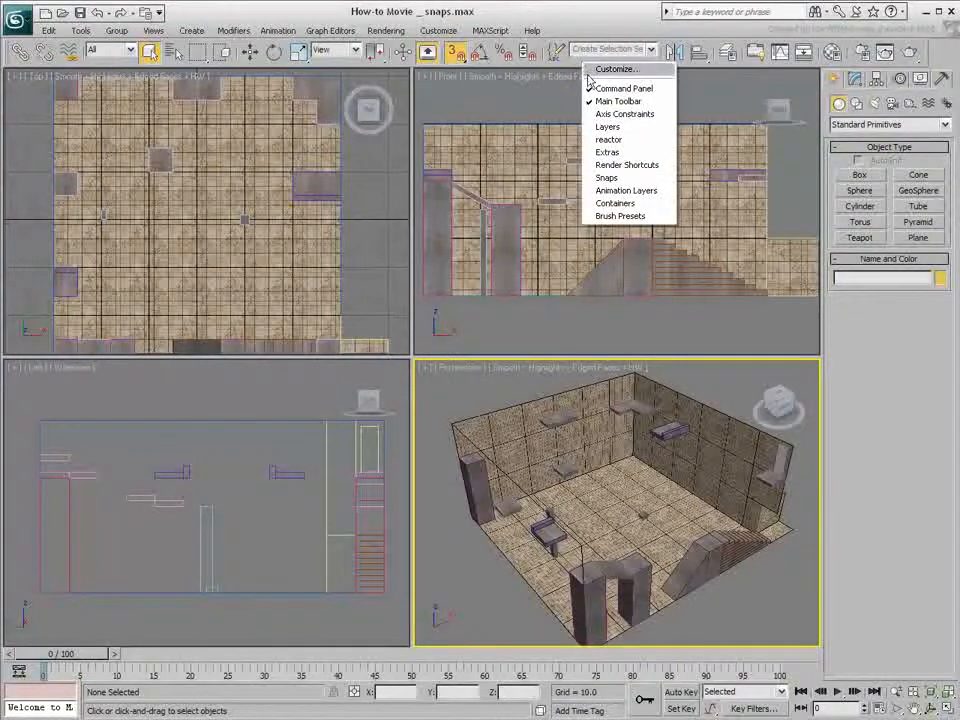
click(606, 177)
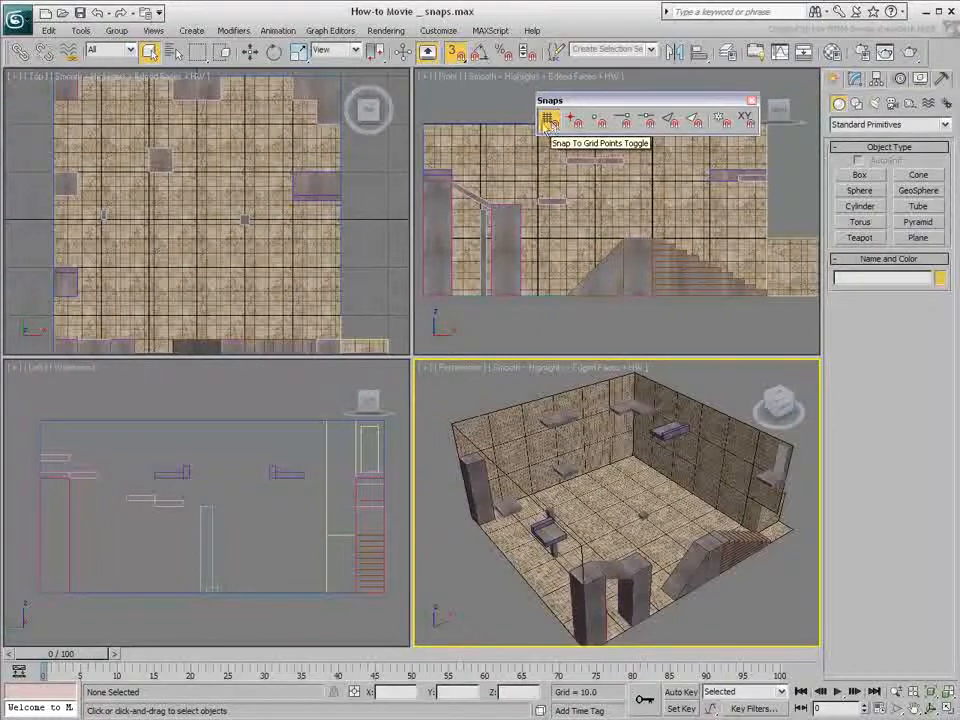
Step: Select the floating square platform in the Top view and try moving it with grid point snapping
middle_drag(158, 137, 217, 213)
scroll(178, 169, up, 2)
scroll(216, 213, up, 4)
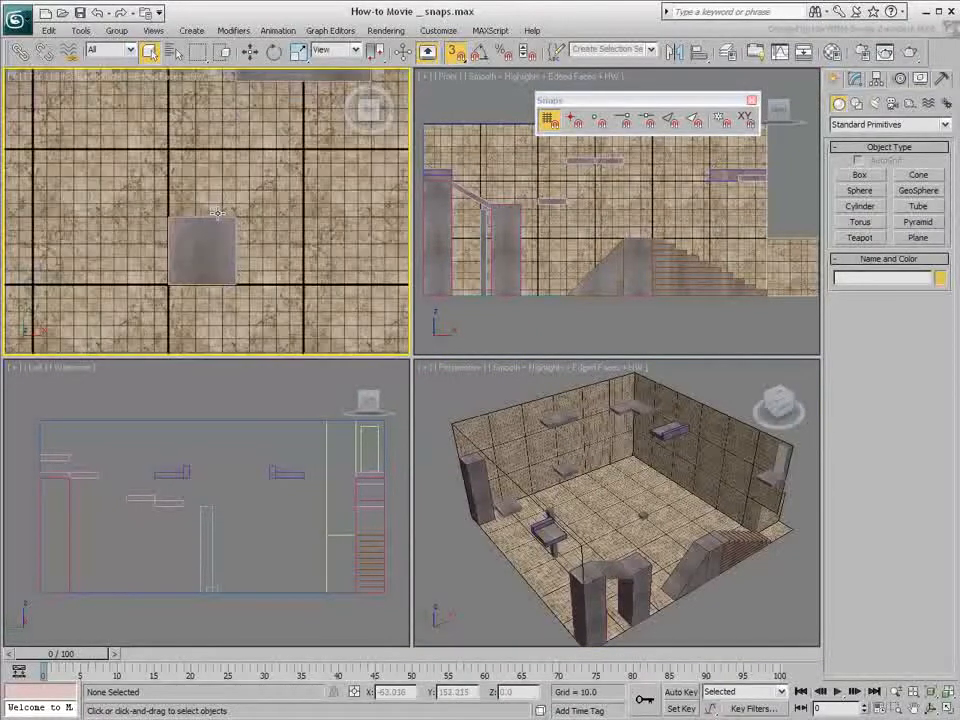
click(200, 246)
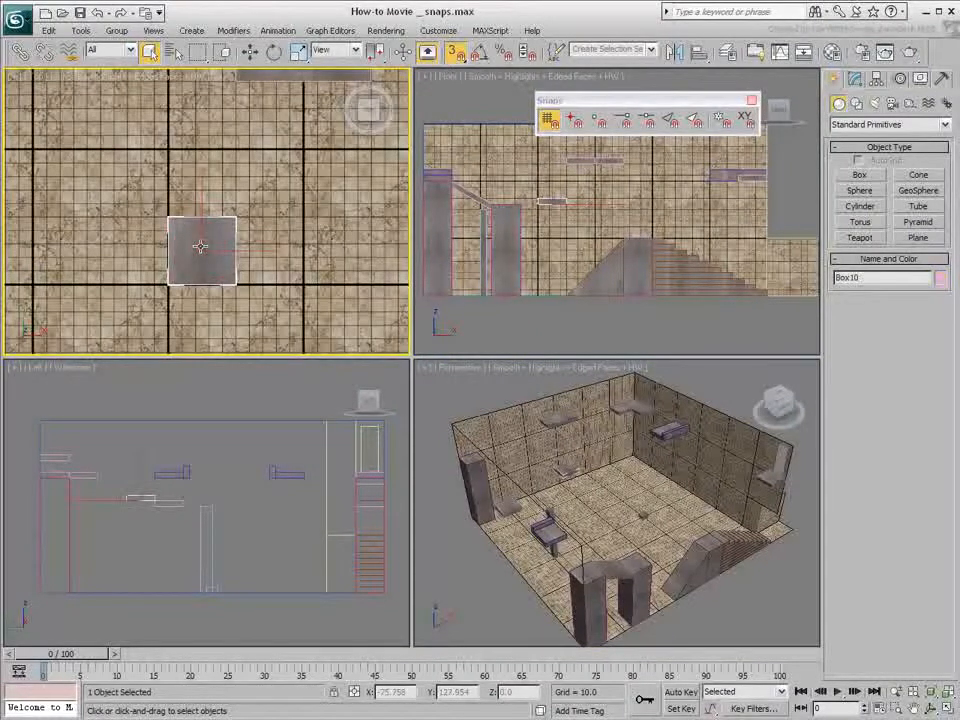
click(250, 52)
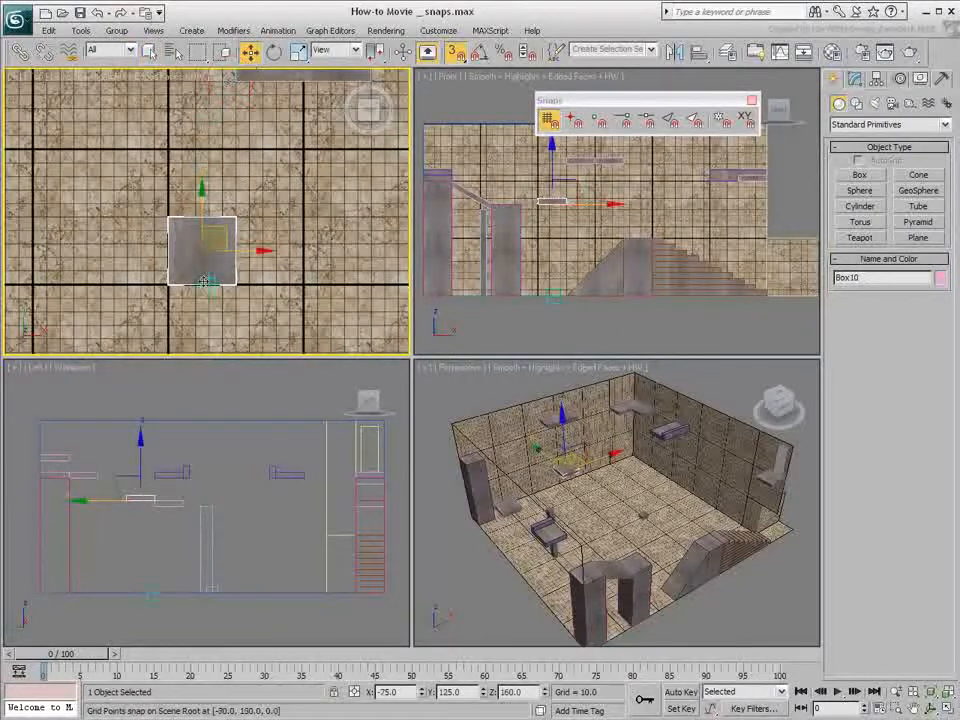
drag(195, 259, 247, 254)
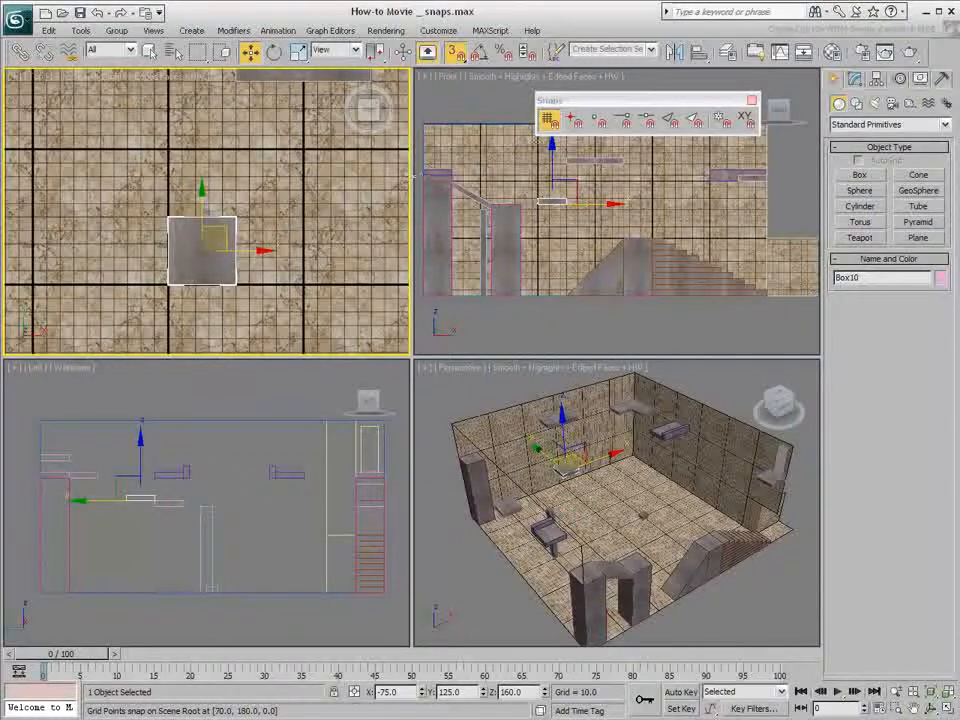
Step: Enable pivot, vertex, midpoint, edge/segment and face snapping in addition to grid point snapping
click(574, 123)
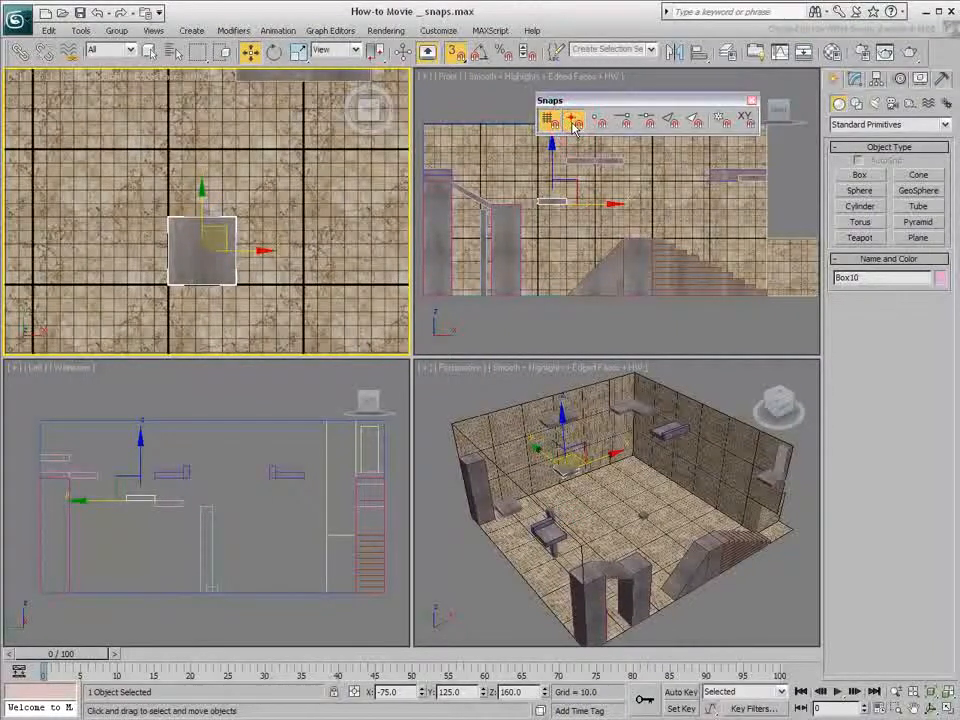
click(598, 121)
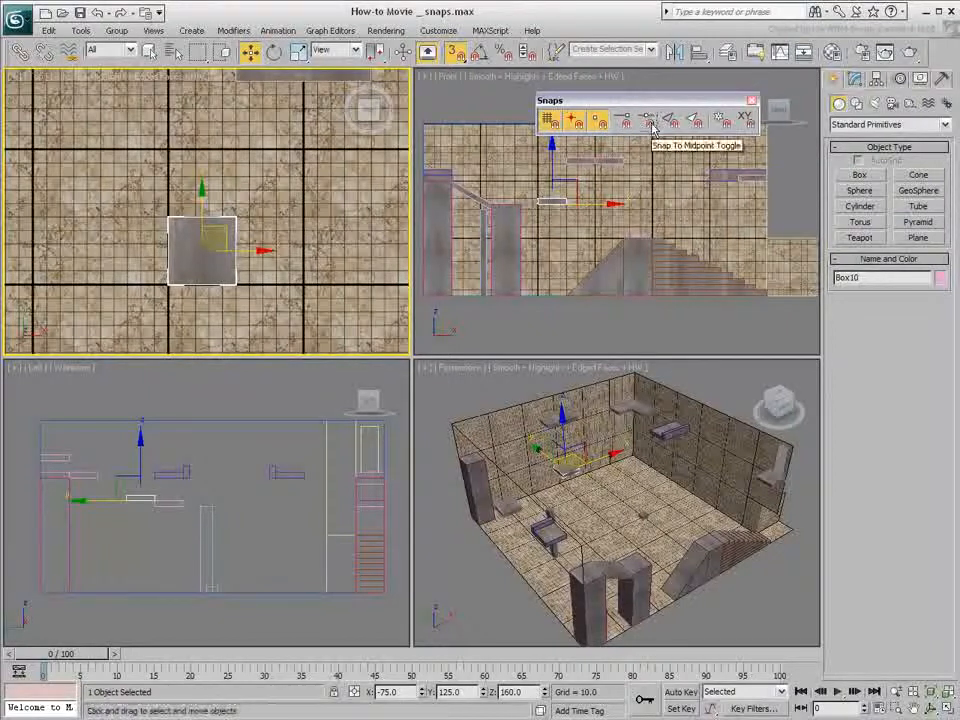
click(650, 123)
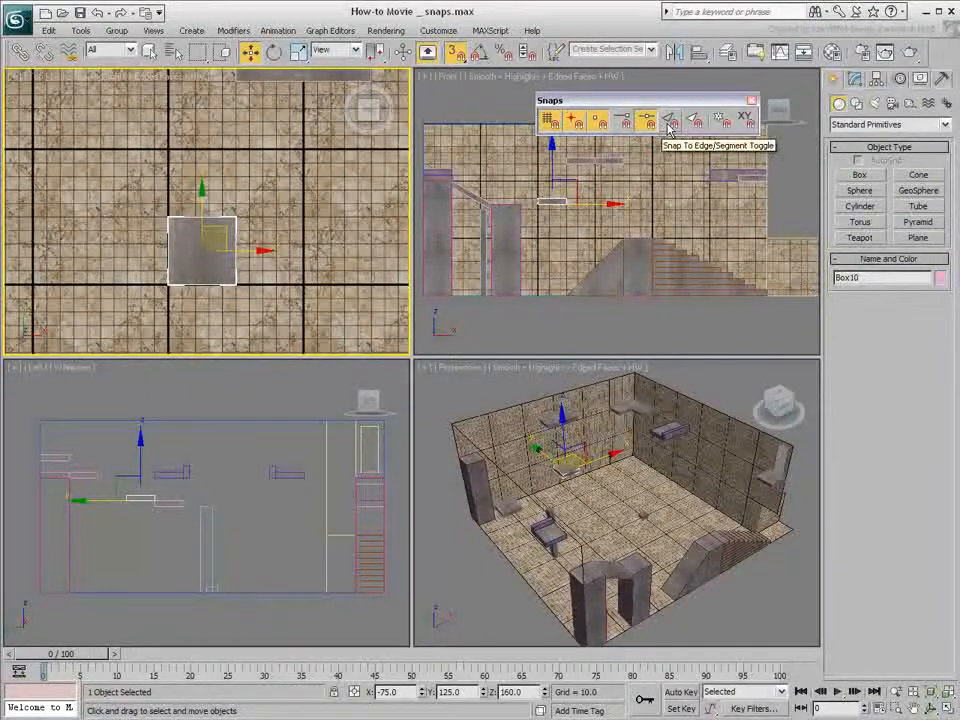
click(669, 122)
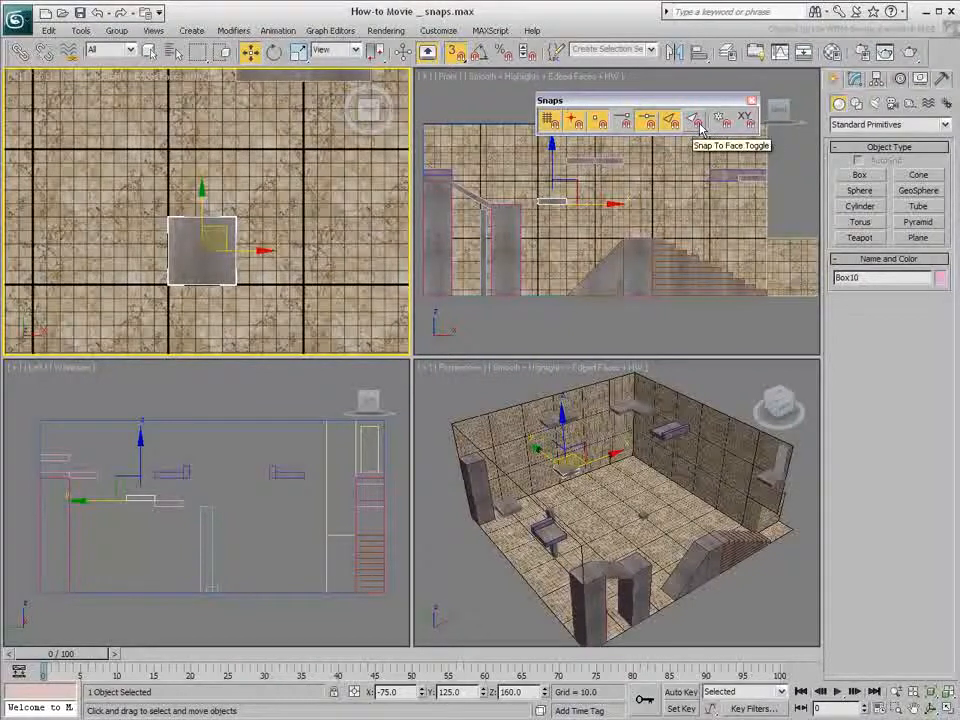
click(697, 122)
Step: Disable face, edge/segment, midpoint, pivot and grid point snapping so that only vertex snapping remains active
click(695, 122)
click(670, 122)
click(647, 122)
click(573, 120)
click(548, 120)
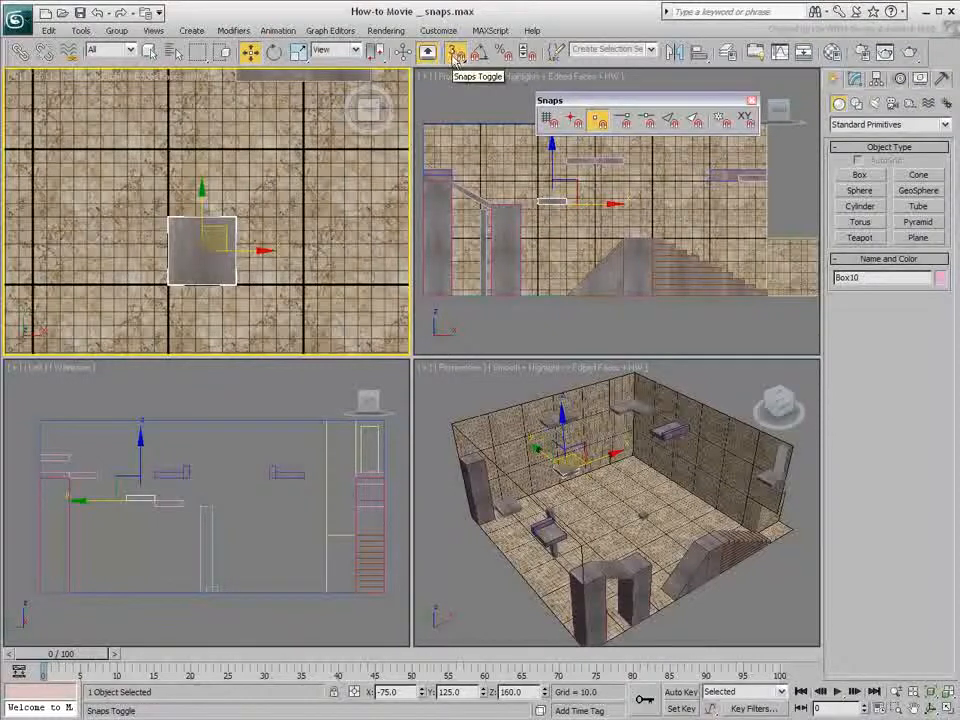
Step: Snap the square platform's top corner to the high wall platform's bottom corner in the Perspective view using 3D snapping, and undo the move
click(455, 53)
scroll(571, 487, up, 5)
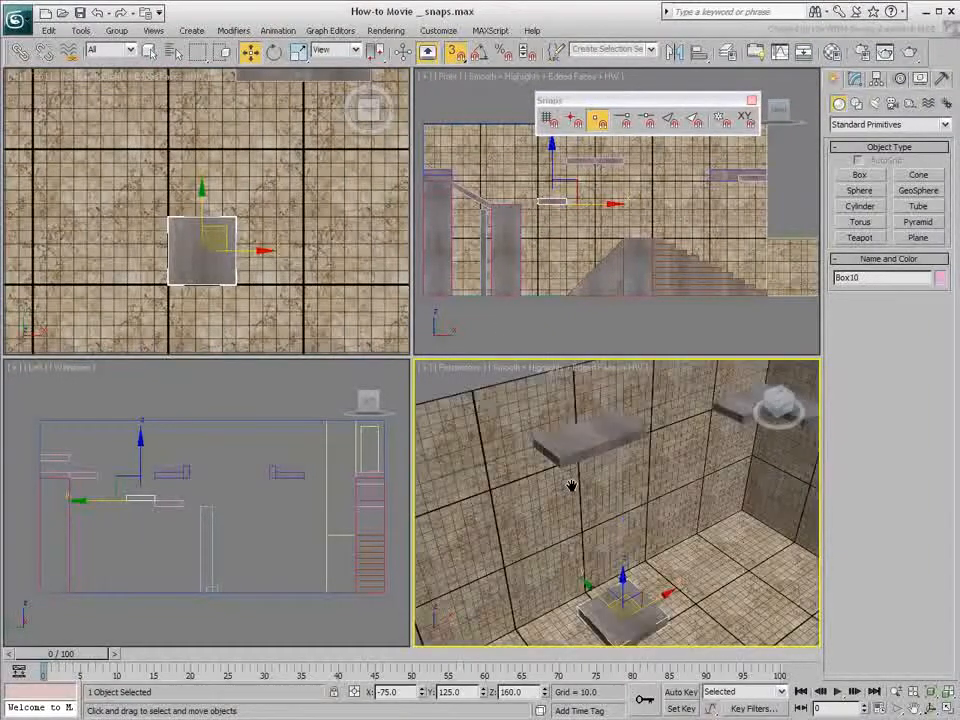
alt+middle_drag(590, 525, 607, 509)
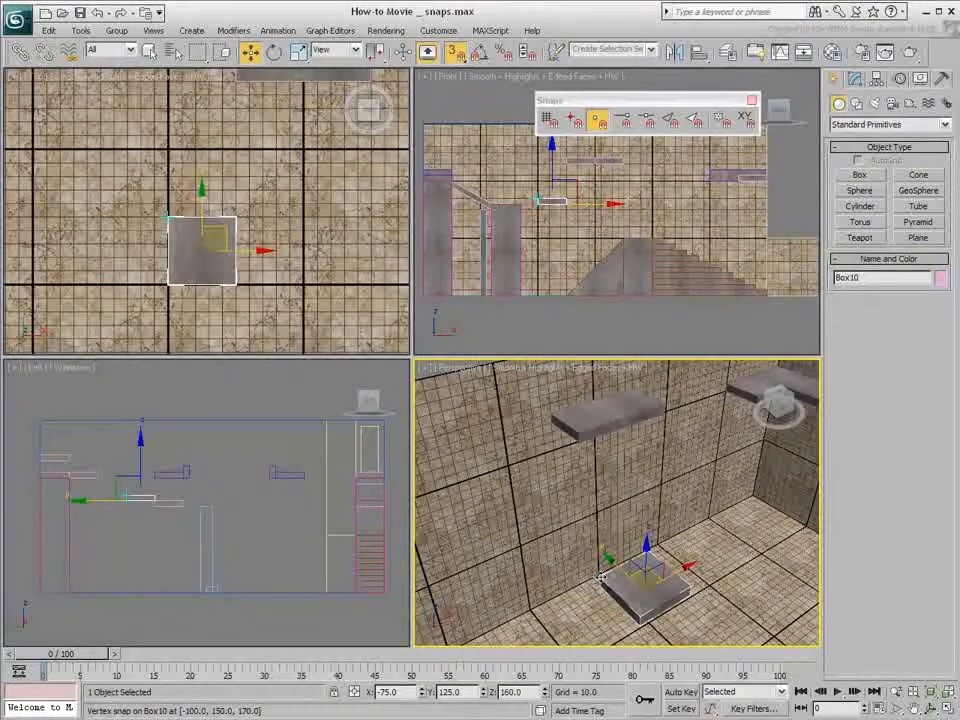
drag(600, 578, 580, 434)
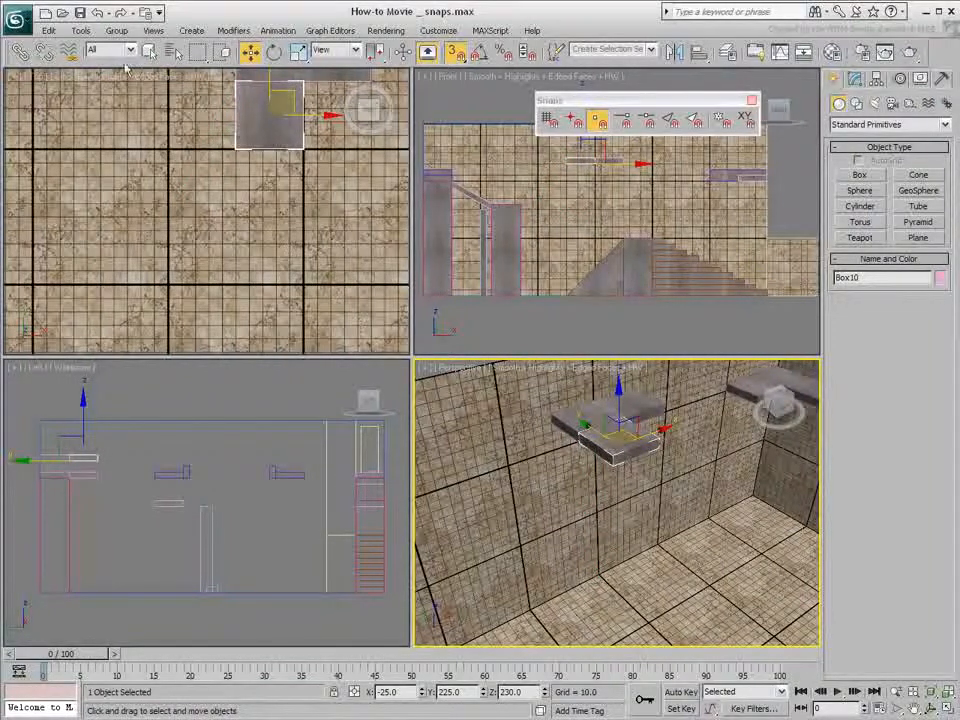
click(97, 13)
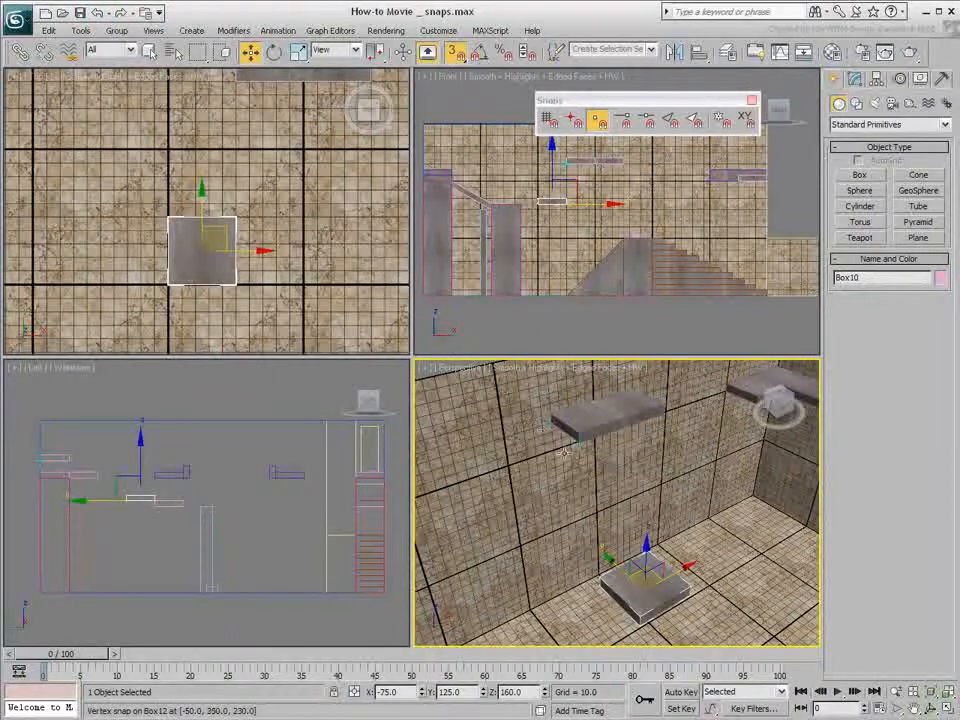
Step: Switch to 2D snapping and try vertex snapping on the tall corner column and the floating square platform in the Top view
middle_drag(563, 183, 616, 230)
middle_drag(230, 248, 216, 227)
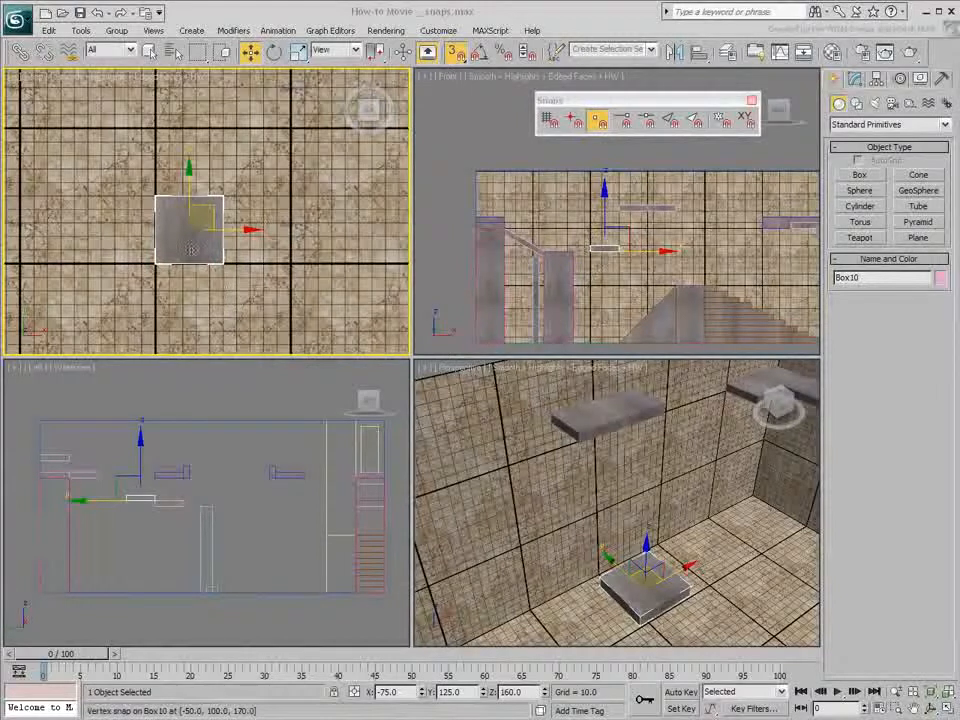
scroll(186, 255, down, 3)
mouse_move(133, 246)
middle_down()
mouse_move(163, 266)
mouse_move(145, 247)
middle_up()
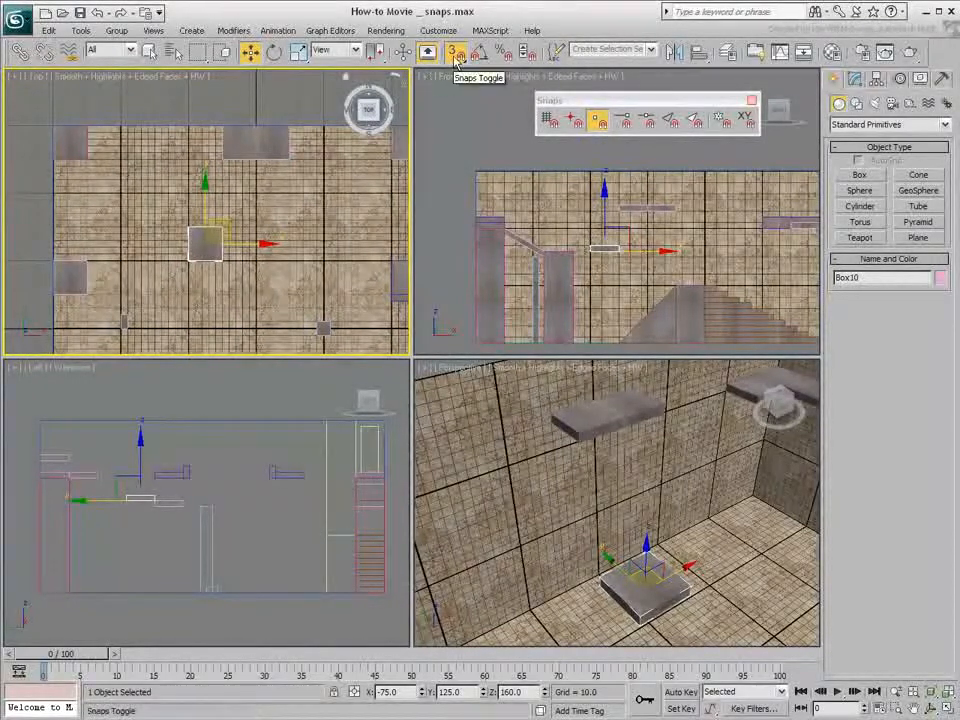
drag(455, 54, 458, 99)
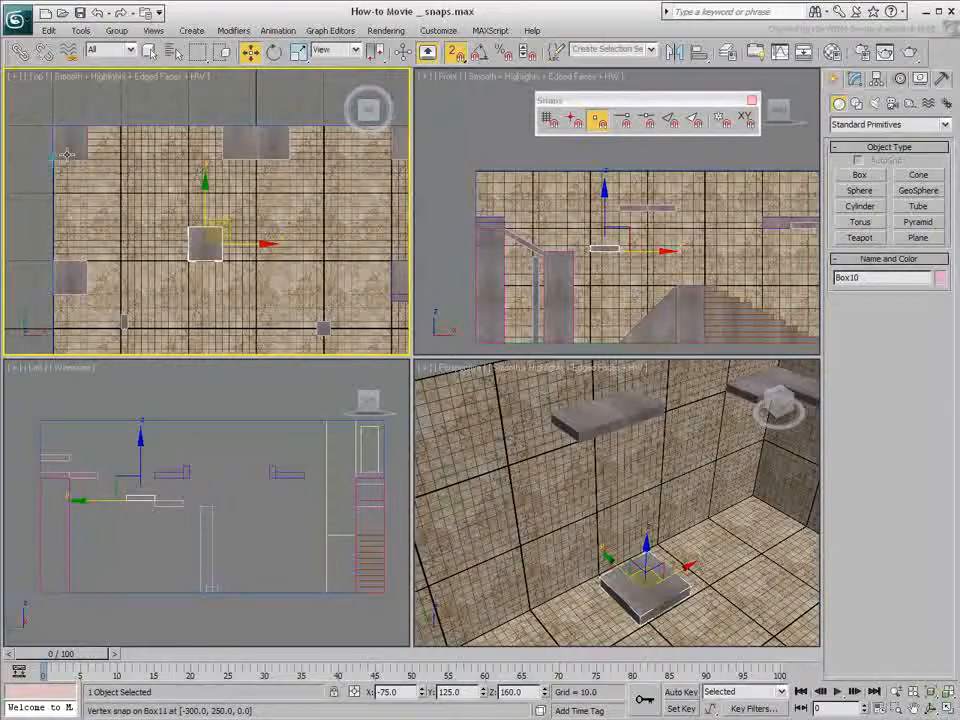
scroll(527, 461, down, 8)
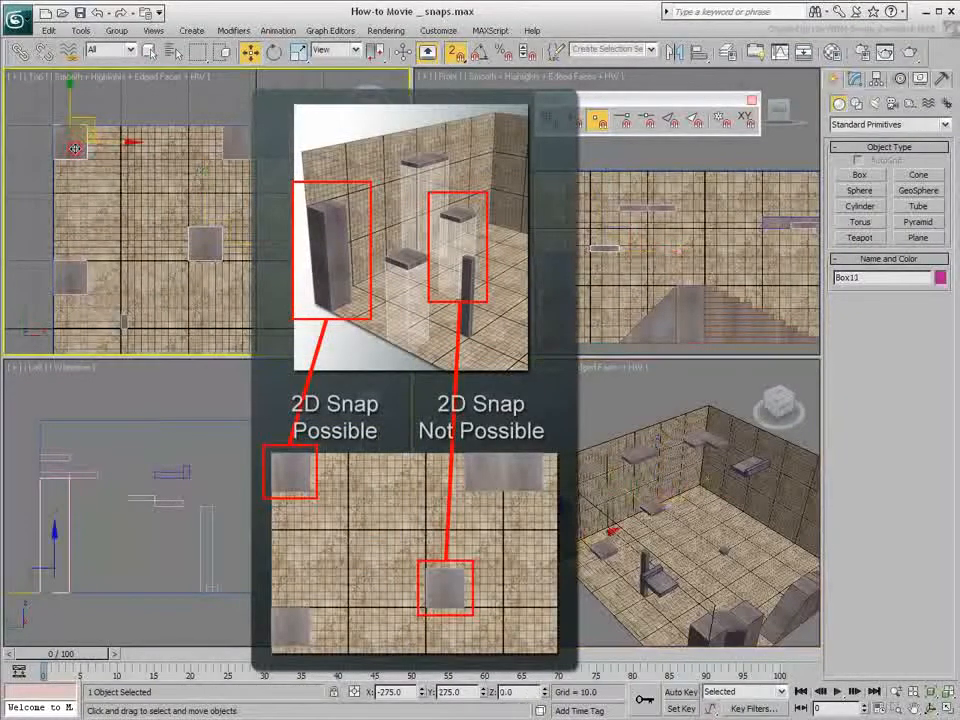
drag(82, 157, 52, 165)
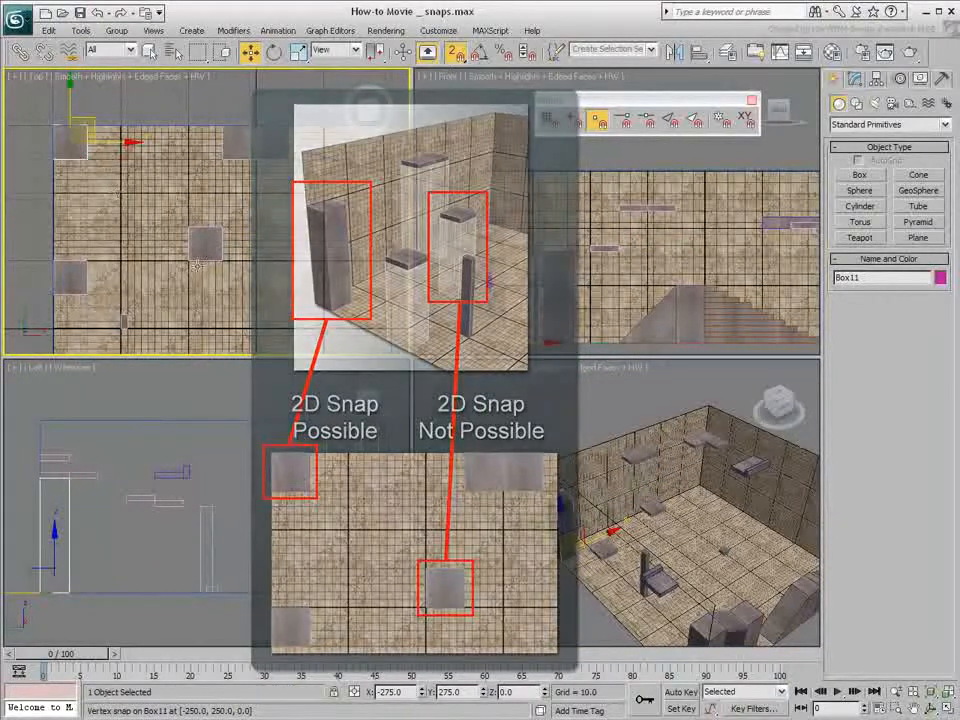
click(204, 245)
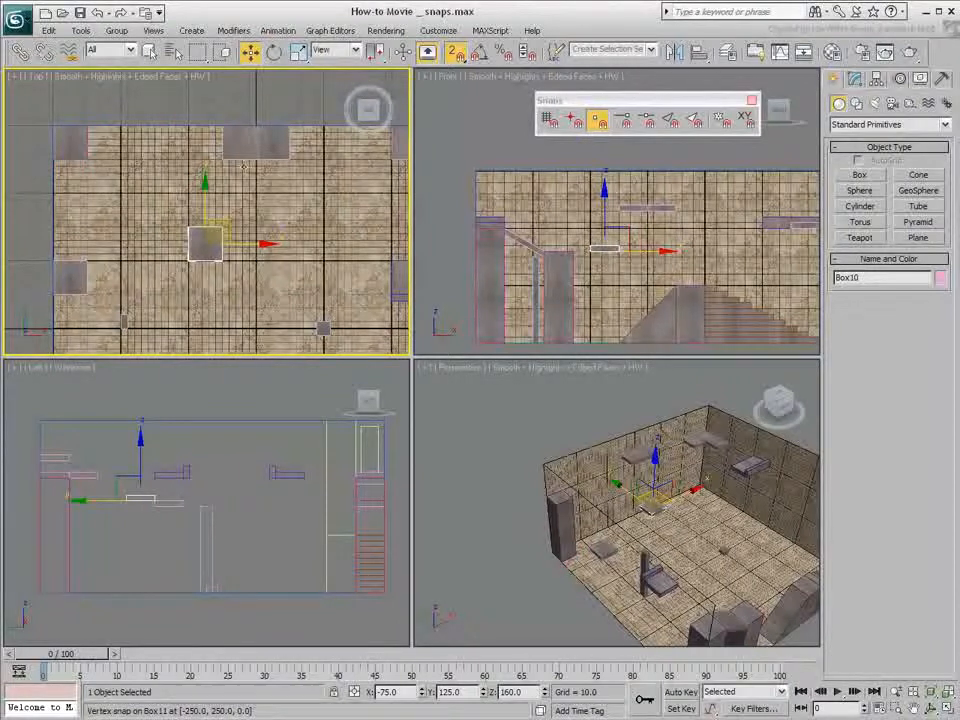
Step: Using 2.5D snapping in the Top view, move the square platform at its existing height so its upper-left corner meets the wall platform's lower-left corner
click(457, 55)
drag(459, 60, 458, 103)
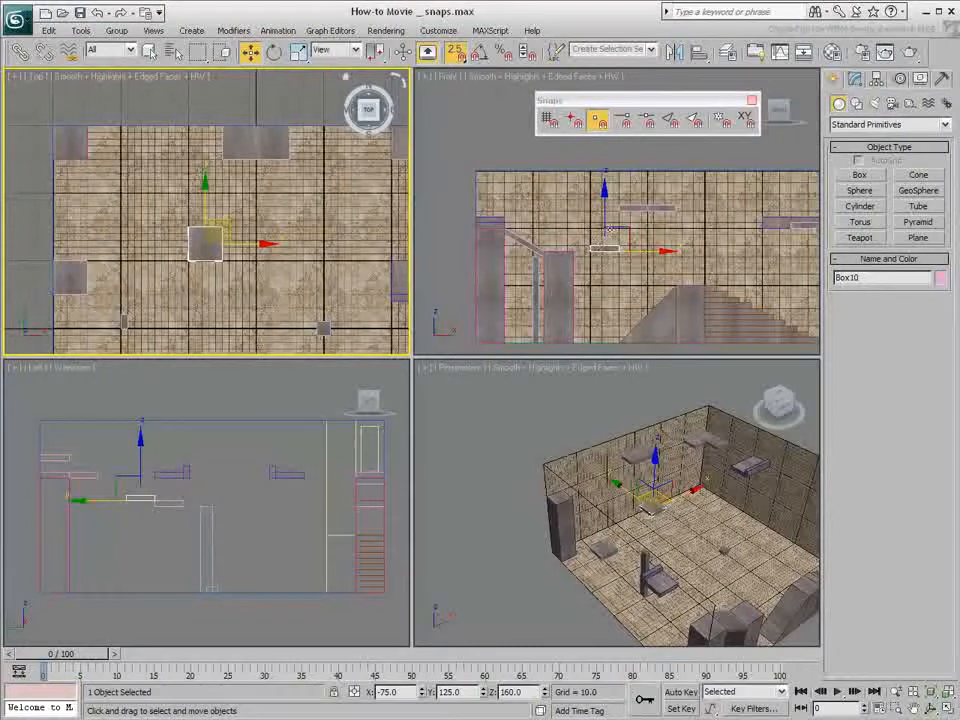
scroll(595, 255, up, 3)
middle_drag(588, 263, 577, 252)
middle_drag(655, 452, 600, 487)
scroll(606, 541, up, 4)
middle_drag(600, 553, 638, 529)
middle_drag(193, 243, 188, 245)
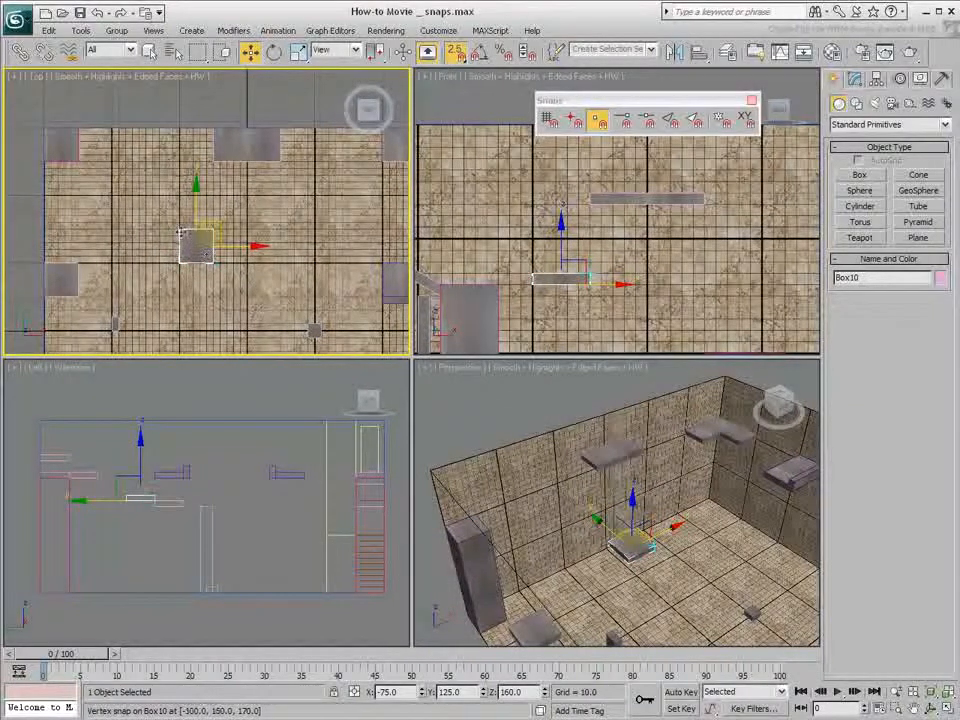
drag(181, 232, 212, 173)
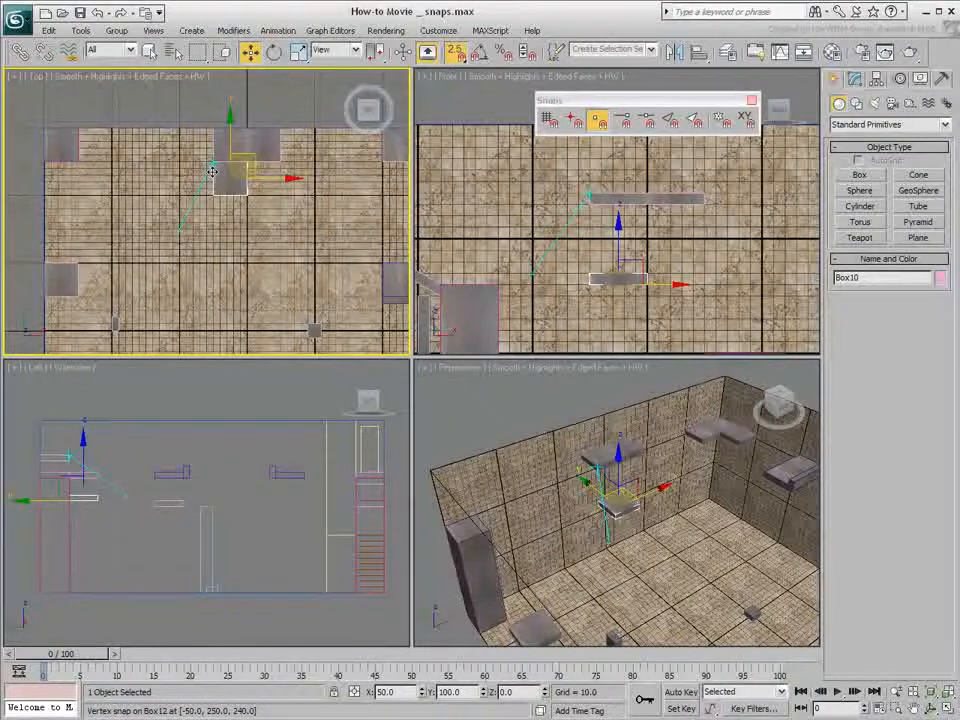
drag(212, 171, 212, 171)
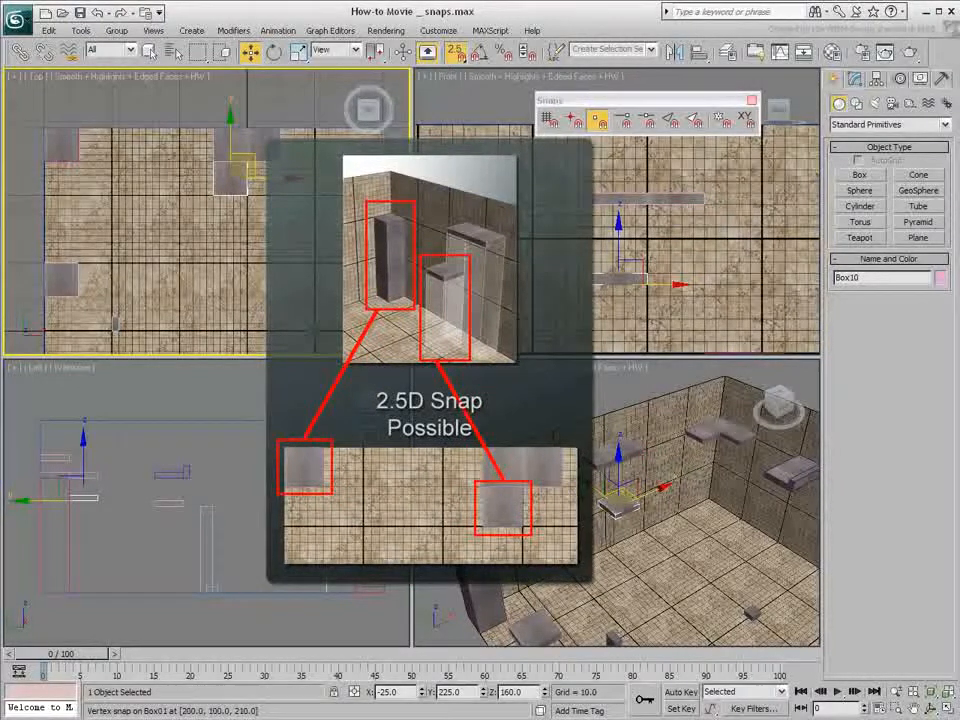
Step: Examine the square platform's position below the high wall platform in the Front and Perspective views, and undo its 2.5D-snapped move
right_click(606, 272)
mouse_move(646, 274)
mouse_down()
mouse_move(703, 211)
mouse_move(681, 229)
mouse_move(675, 253)
mouse_move(604, 231)
mouse_move(595, 215)
mouse_move(583, 223)
mouse_move(698, 208)
mouse_move(648, 212)
mouse_move(643, 246)
mouse_move(620, 265)
mouse_move(632, 277)
mouse_up()
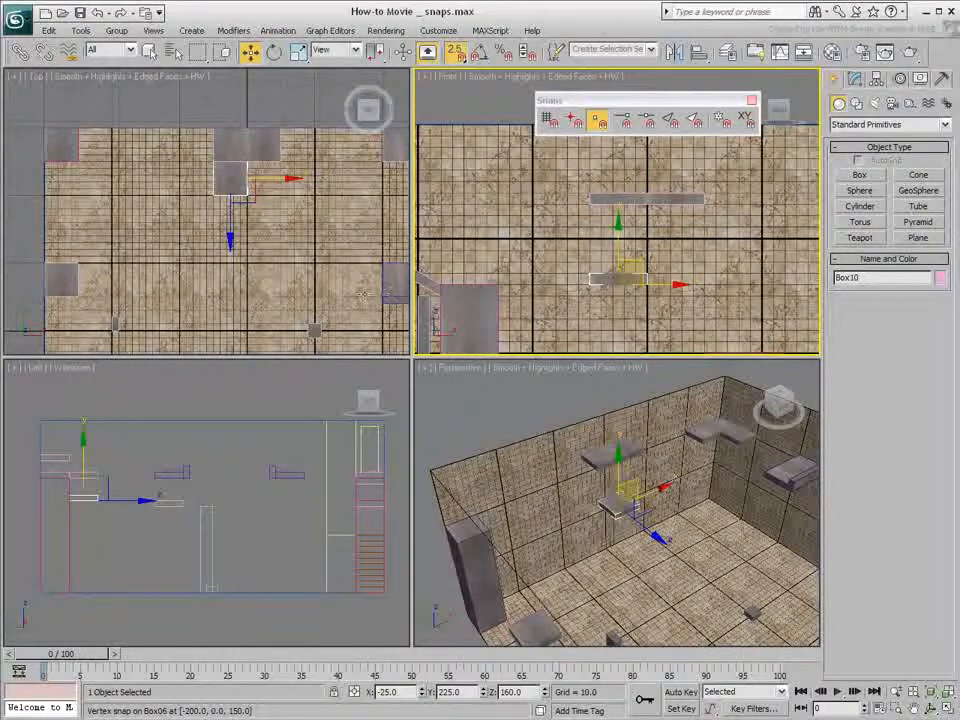
scroll(600, 500, up, 8)
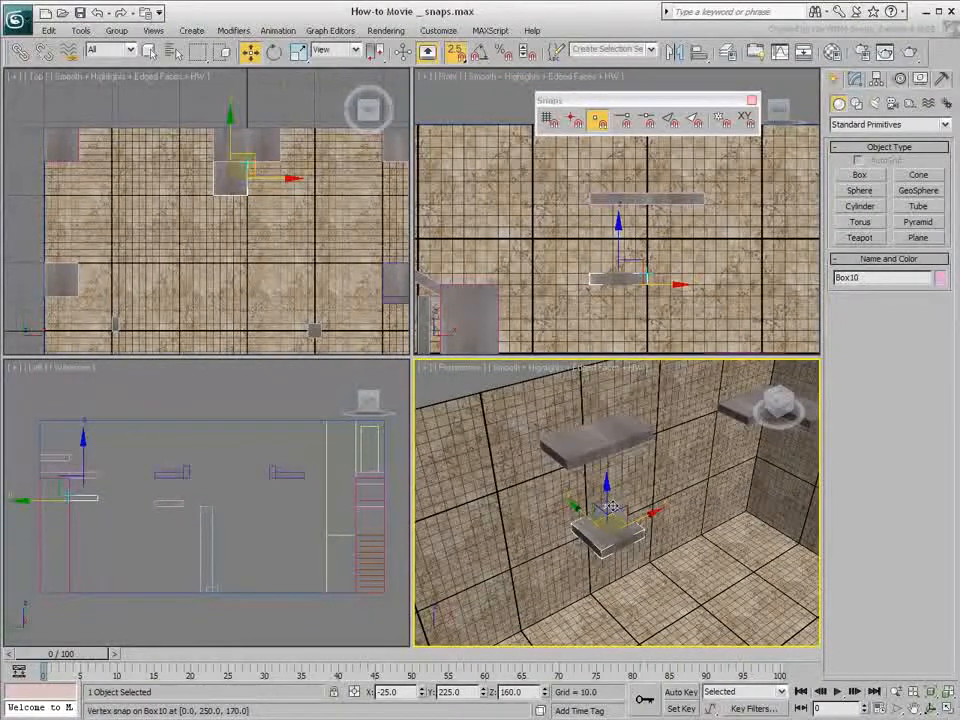
mouse_move(611, 508)
mouse_down()
mouse_move(645, 435)
mouse_move(643, 450)
mouse_move(568, 460)
mouse_move(640, 442)
mouse_move(602, 482)
mouse_move(590, 513)
mouse_move(606, 512)
mouse_up()
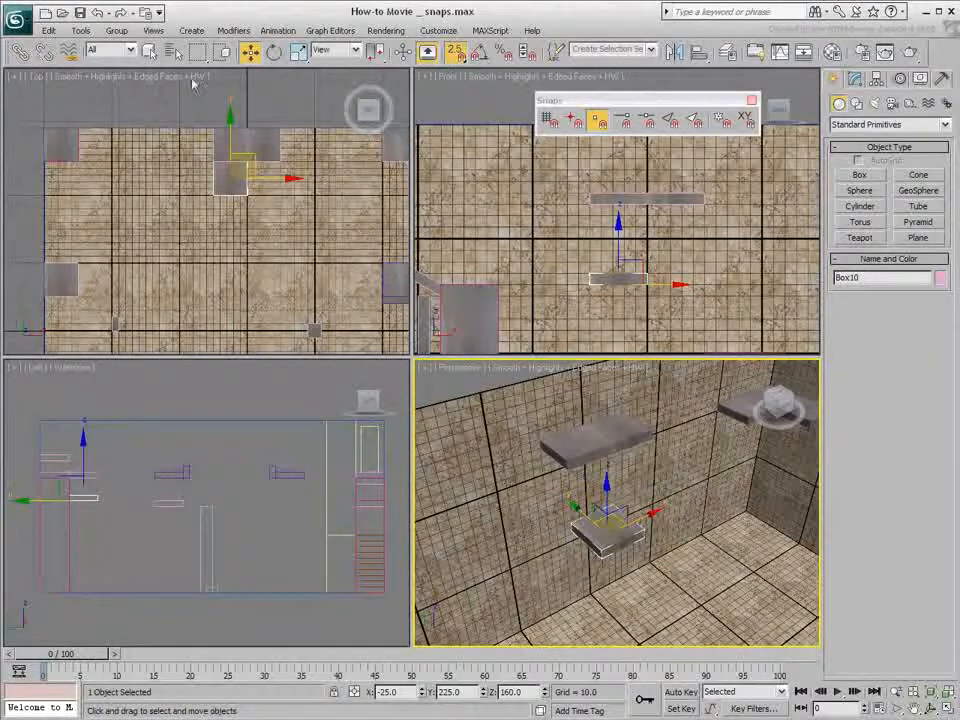
click(97, 12)
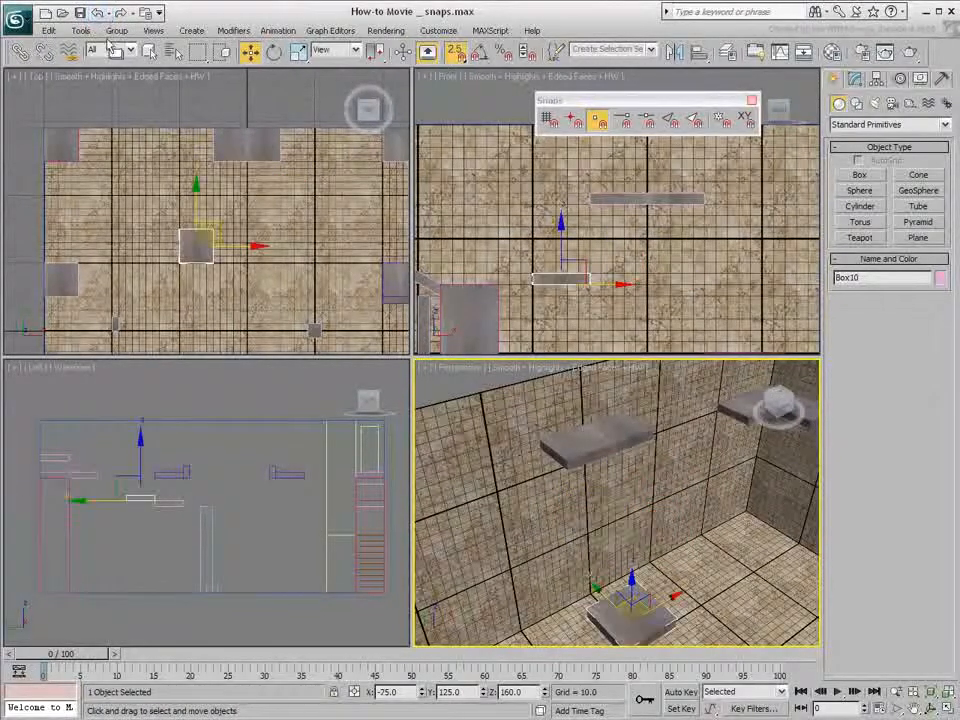
scroll(549, 471, down, 5)
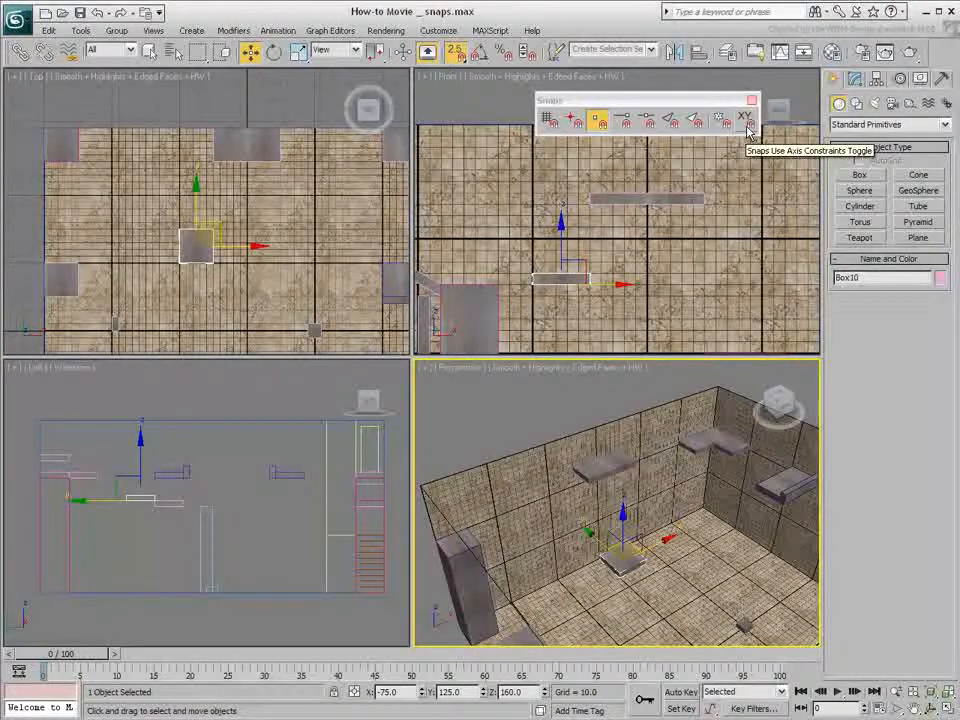
Step: Switch to 3D snapping with axis constraints enabled for snaps, and hide the transform gizmo
drag(455, 52, 456, 122)
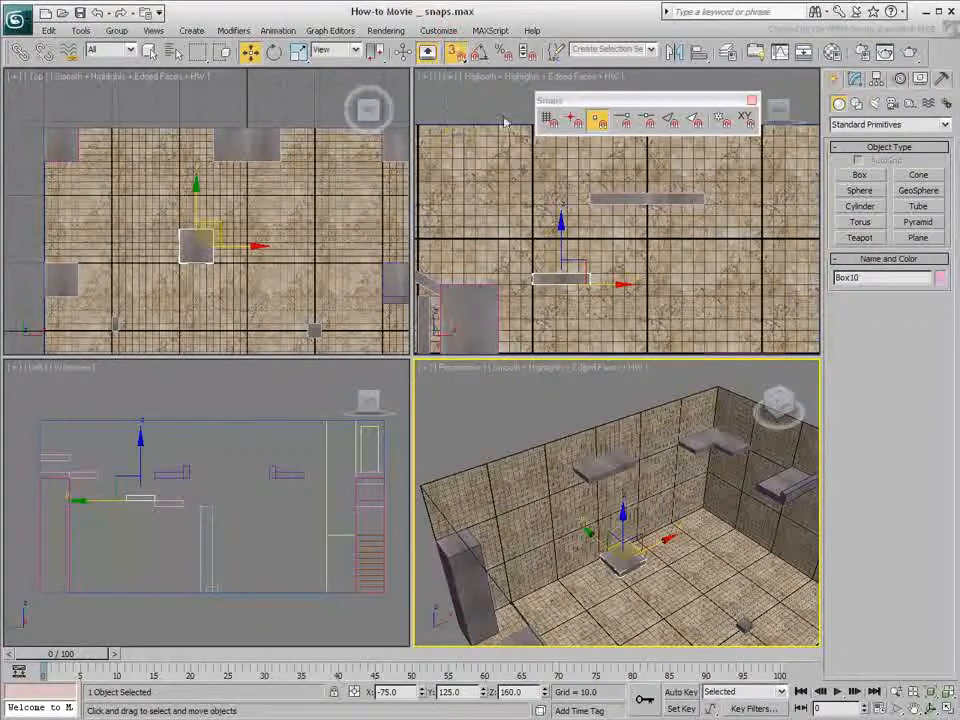
click(745, 122)
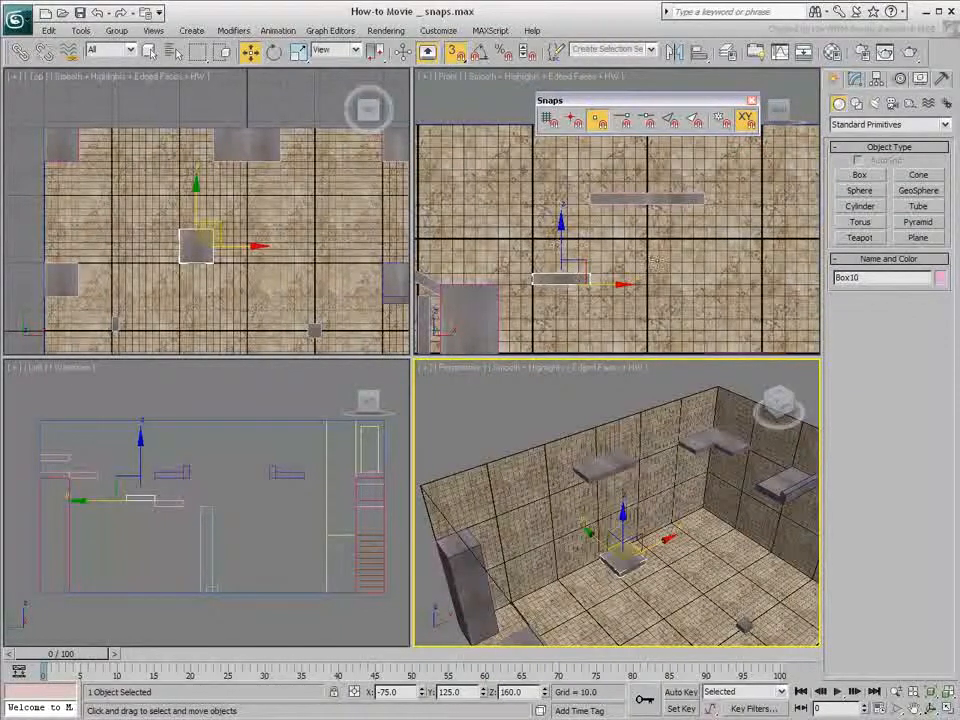
key(x)
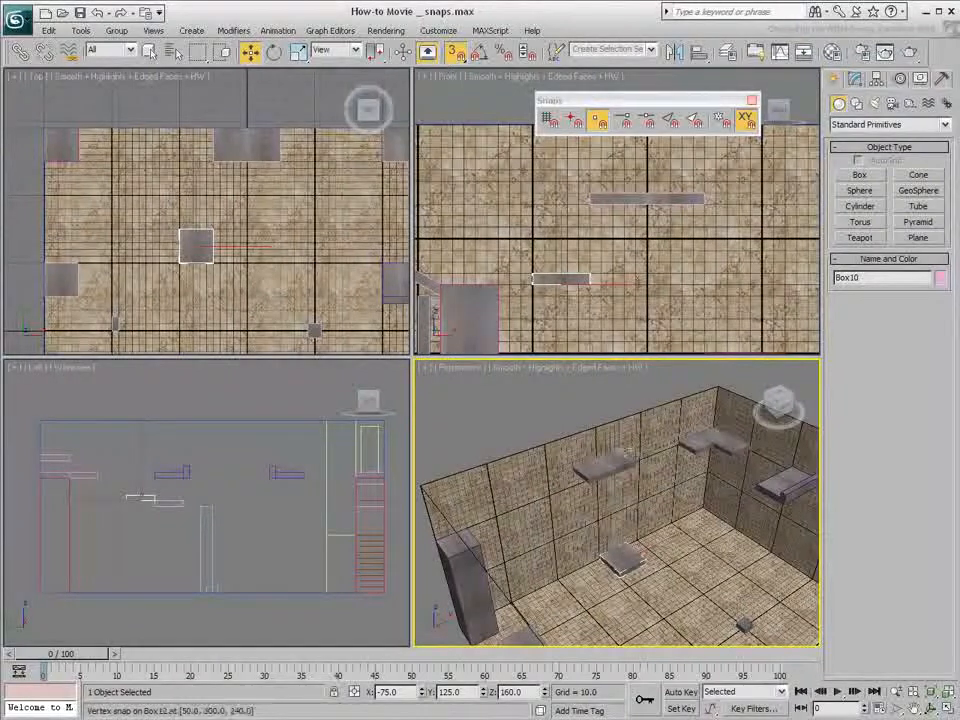
Step: In the Perspective view, snap-move the square platform's top back-left corner toward the high wall platform's bottom front-left corner, constrained to the XY plane
scroll(602, 523, up, 5)
middle_drag(602, 523, 606, 519)
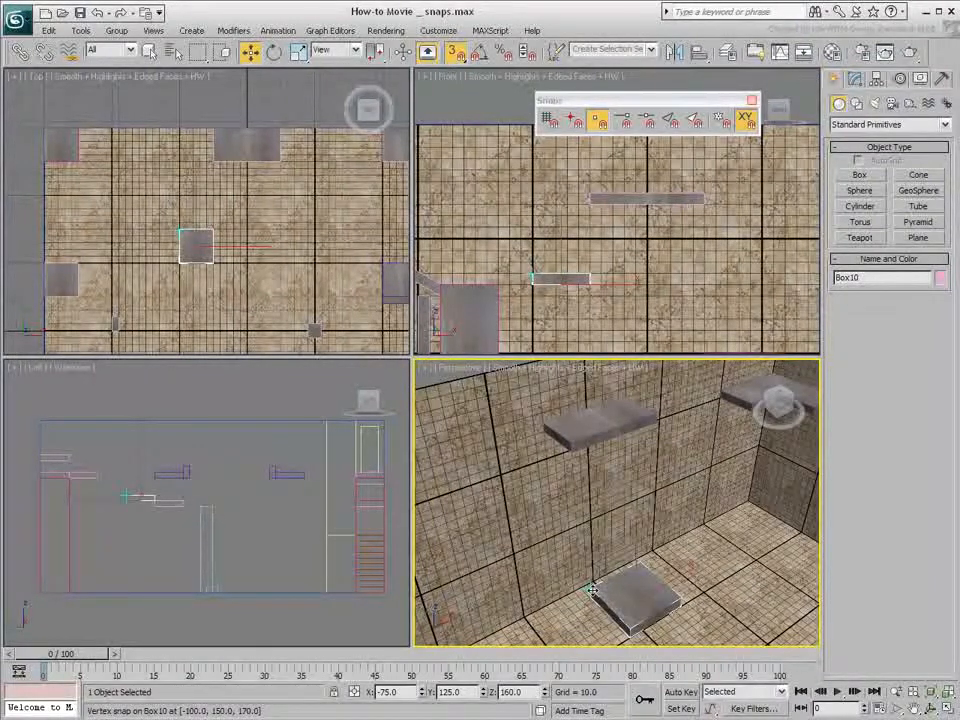
drag(592, 590, 590, 484)
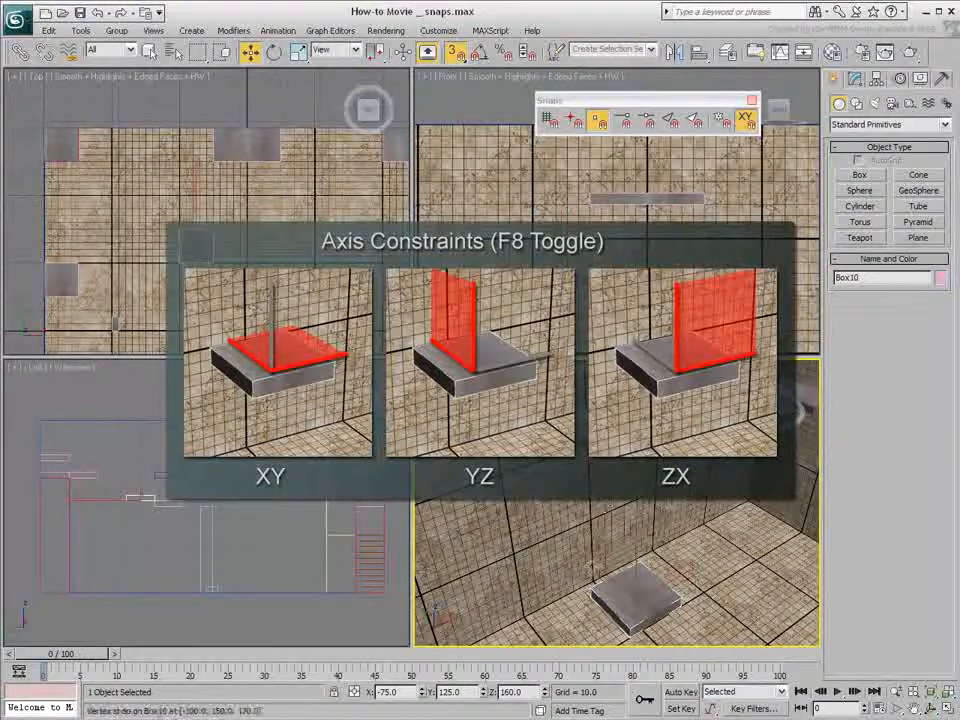
drag(592, 590, 572, 463)
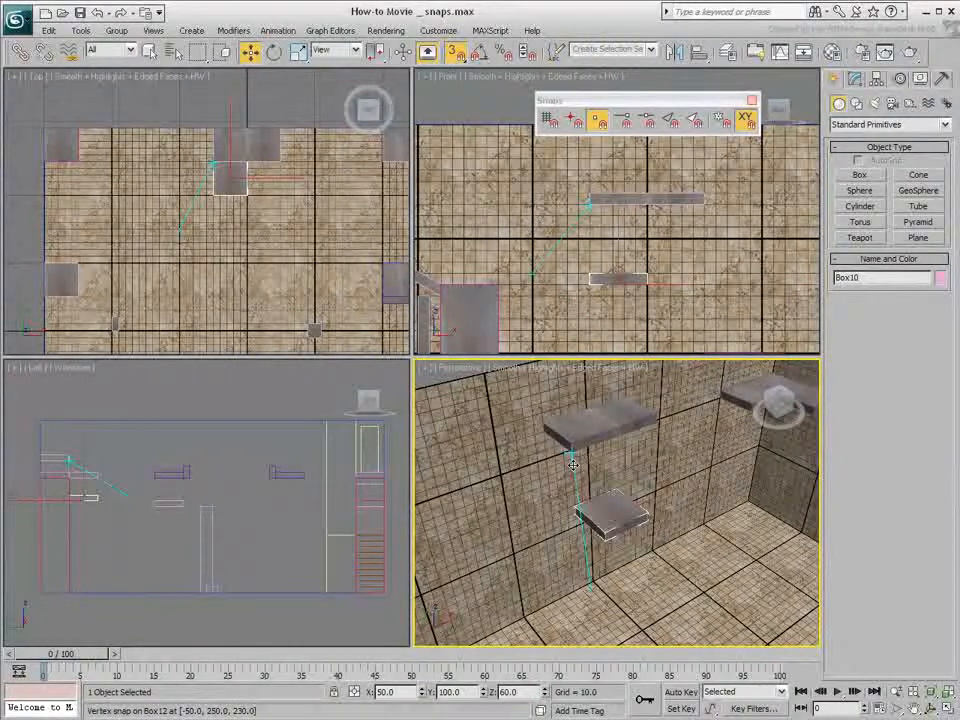
drag(572, 463, 567, 468)
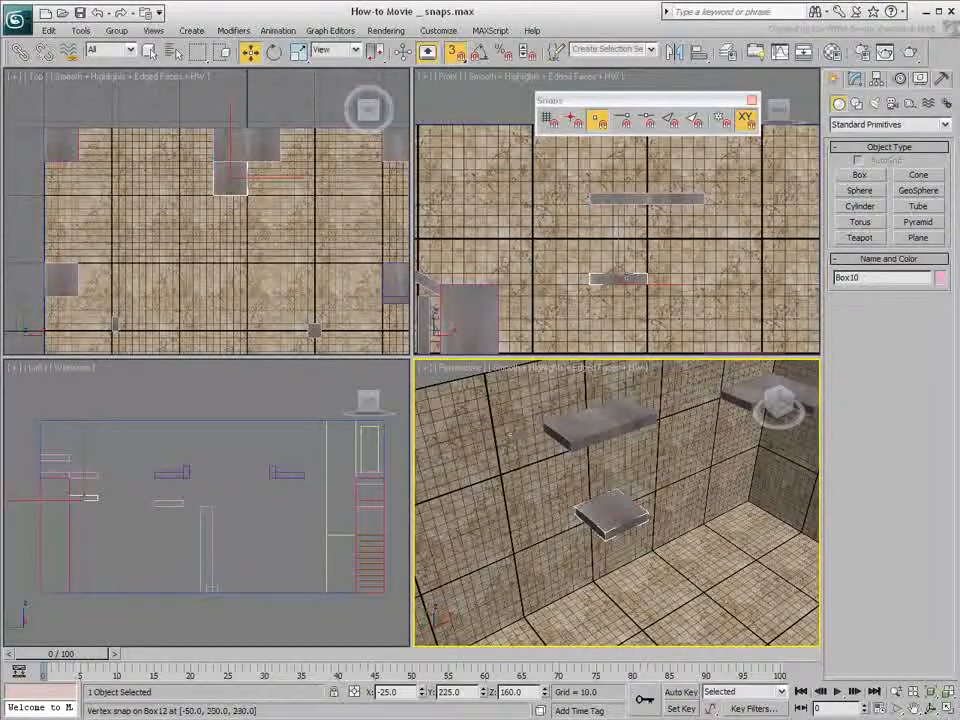
Step: Disable the axis constraints for snaps and close the Snaps toolbar
click(746, 130)
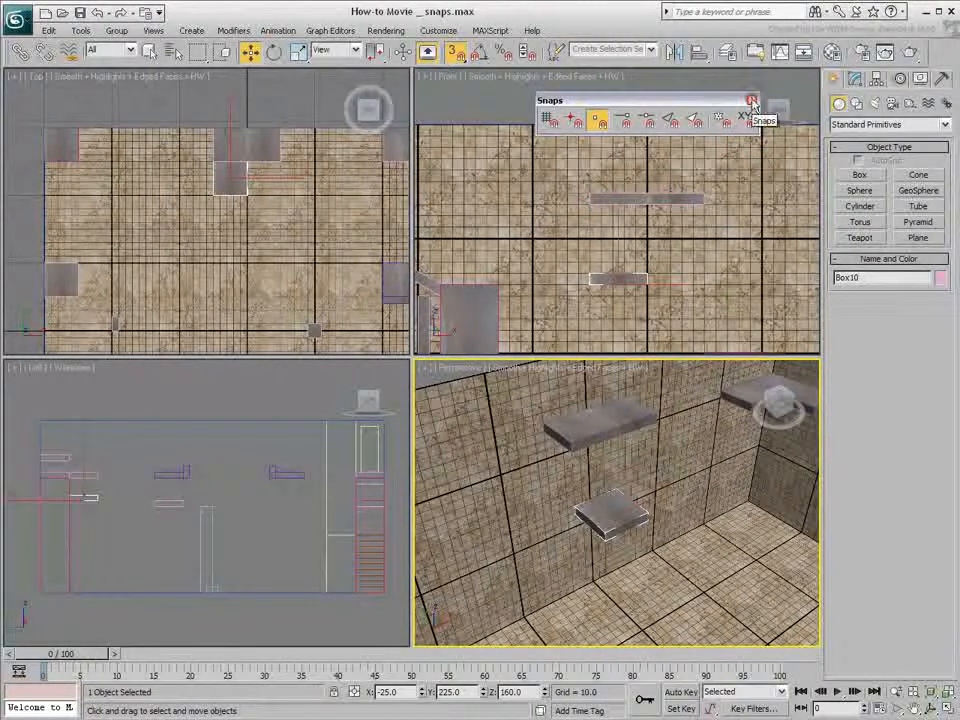
click(751, 100)
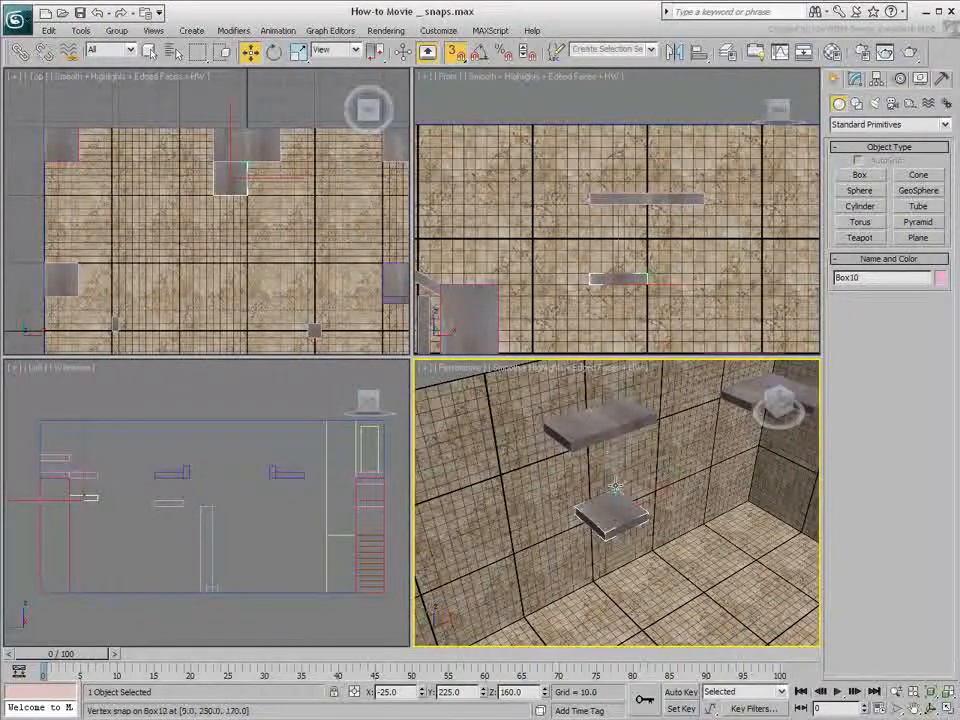
Step: Snap the square platform's top back-right corner to the high wall platform's top front-right corner in 3D, and show the transform gizmo again
drag(616, 490, 650, 434)
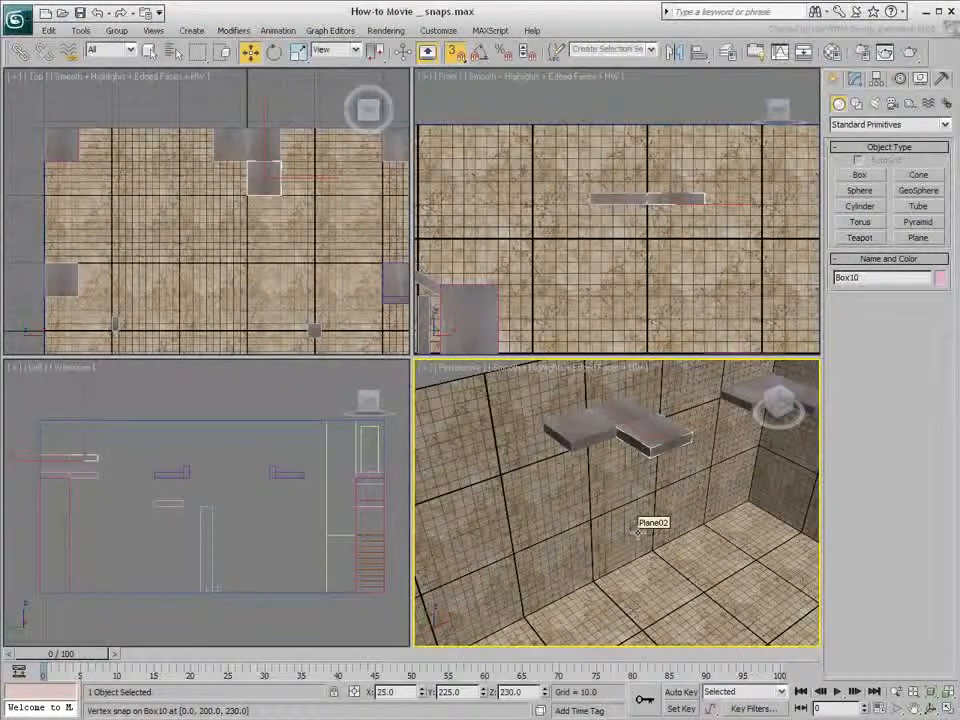
key(x)
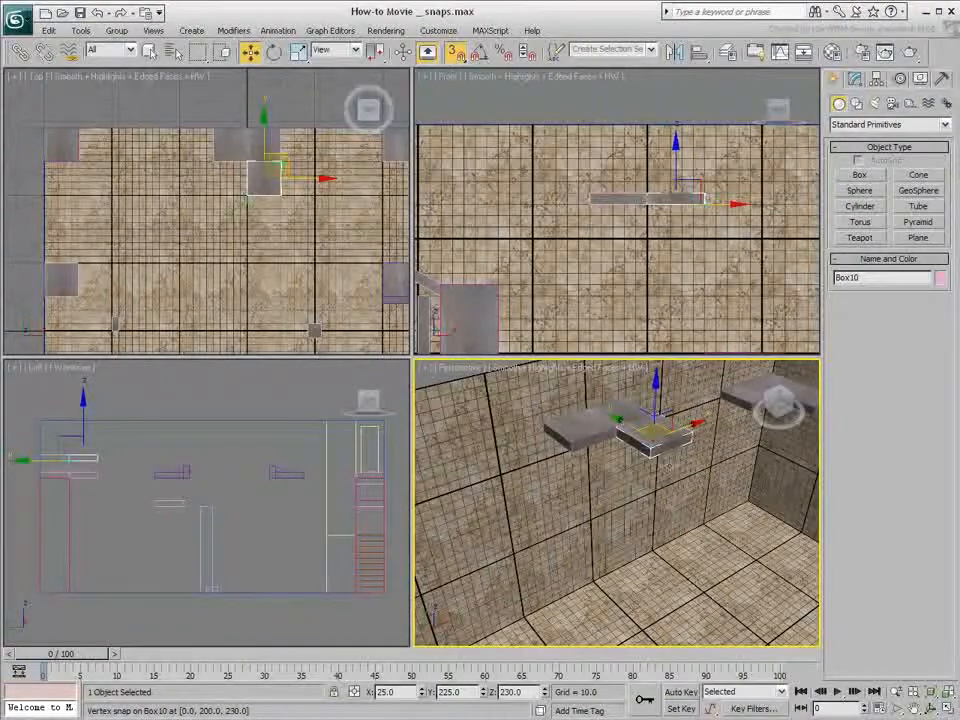